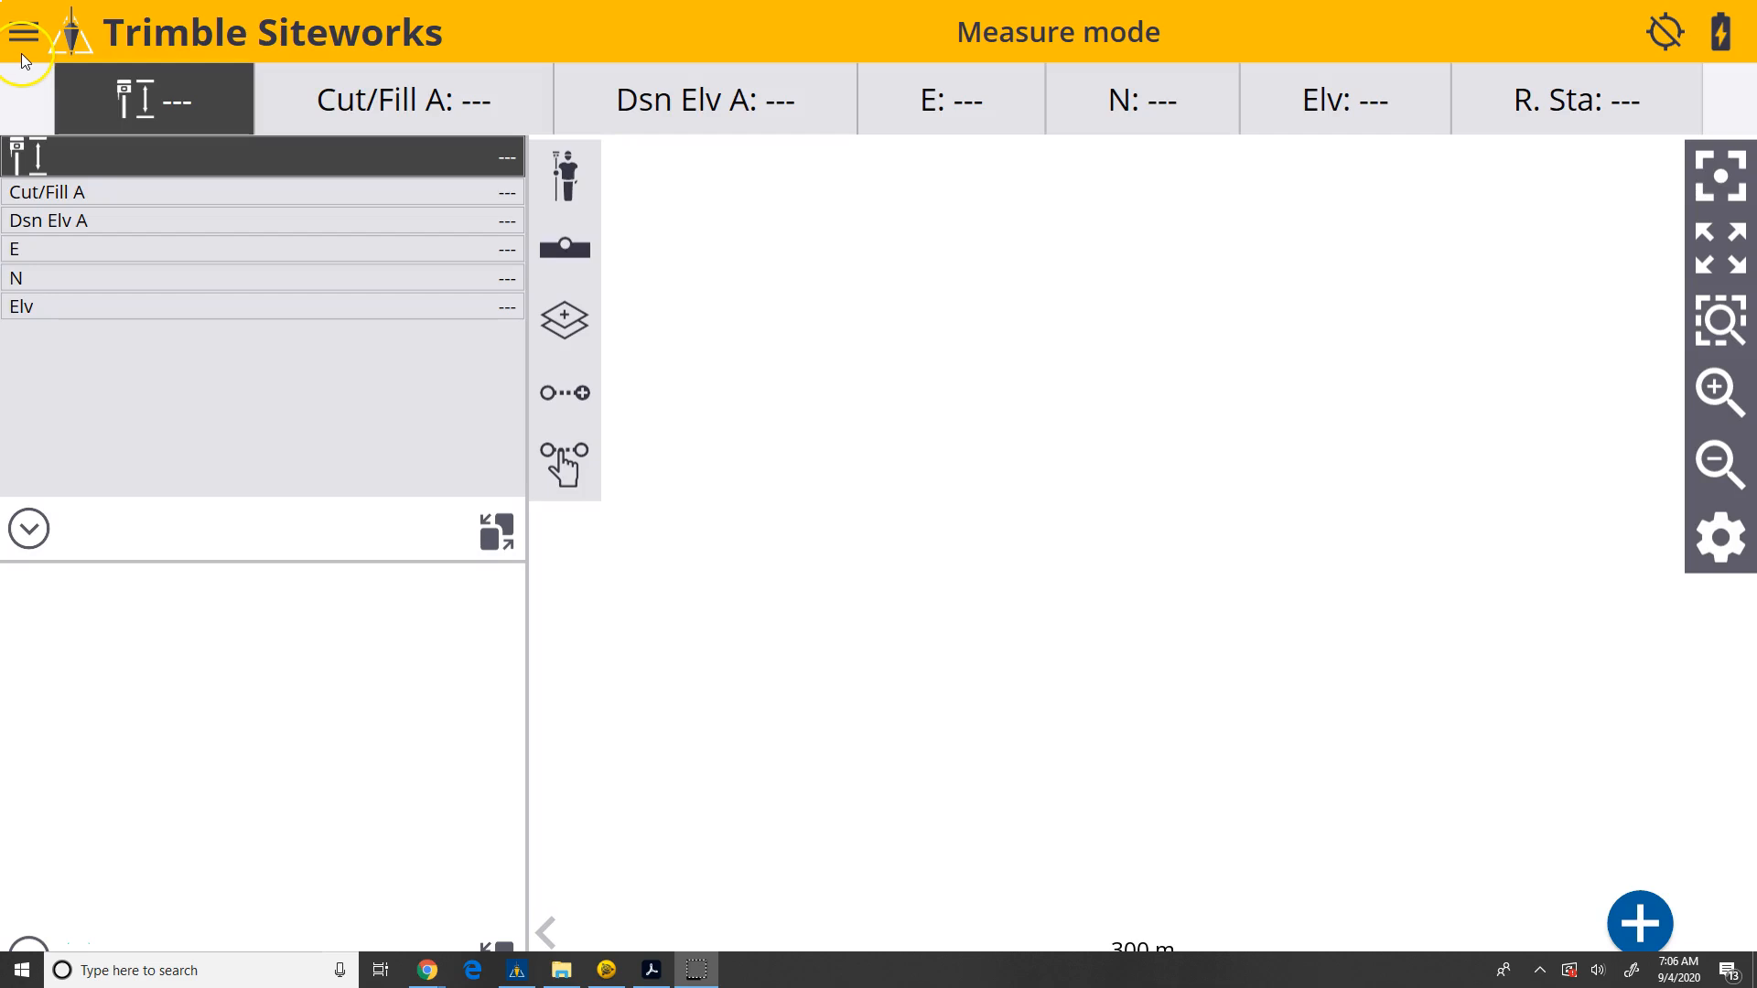
# Review the organization, password and workgroup fields in the WorksManager Settings, and close the settings without changes.
pyautogui.click(25, 36)
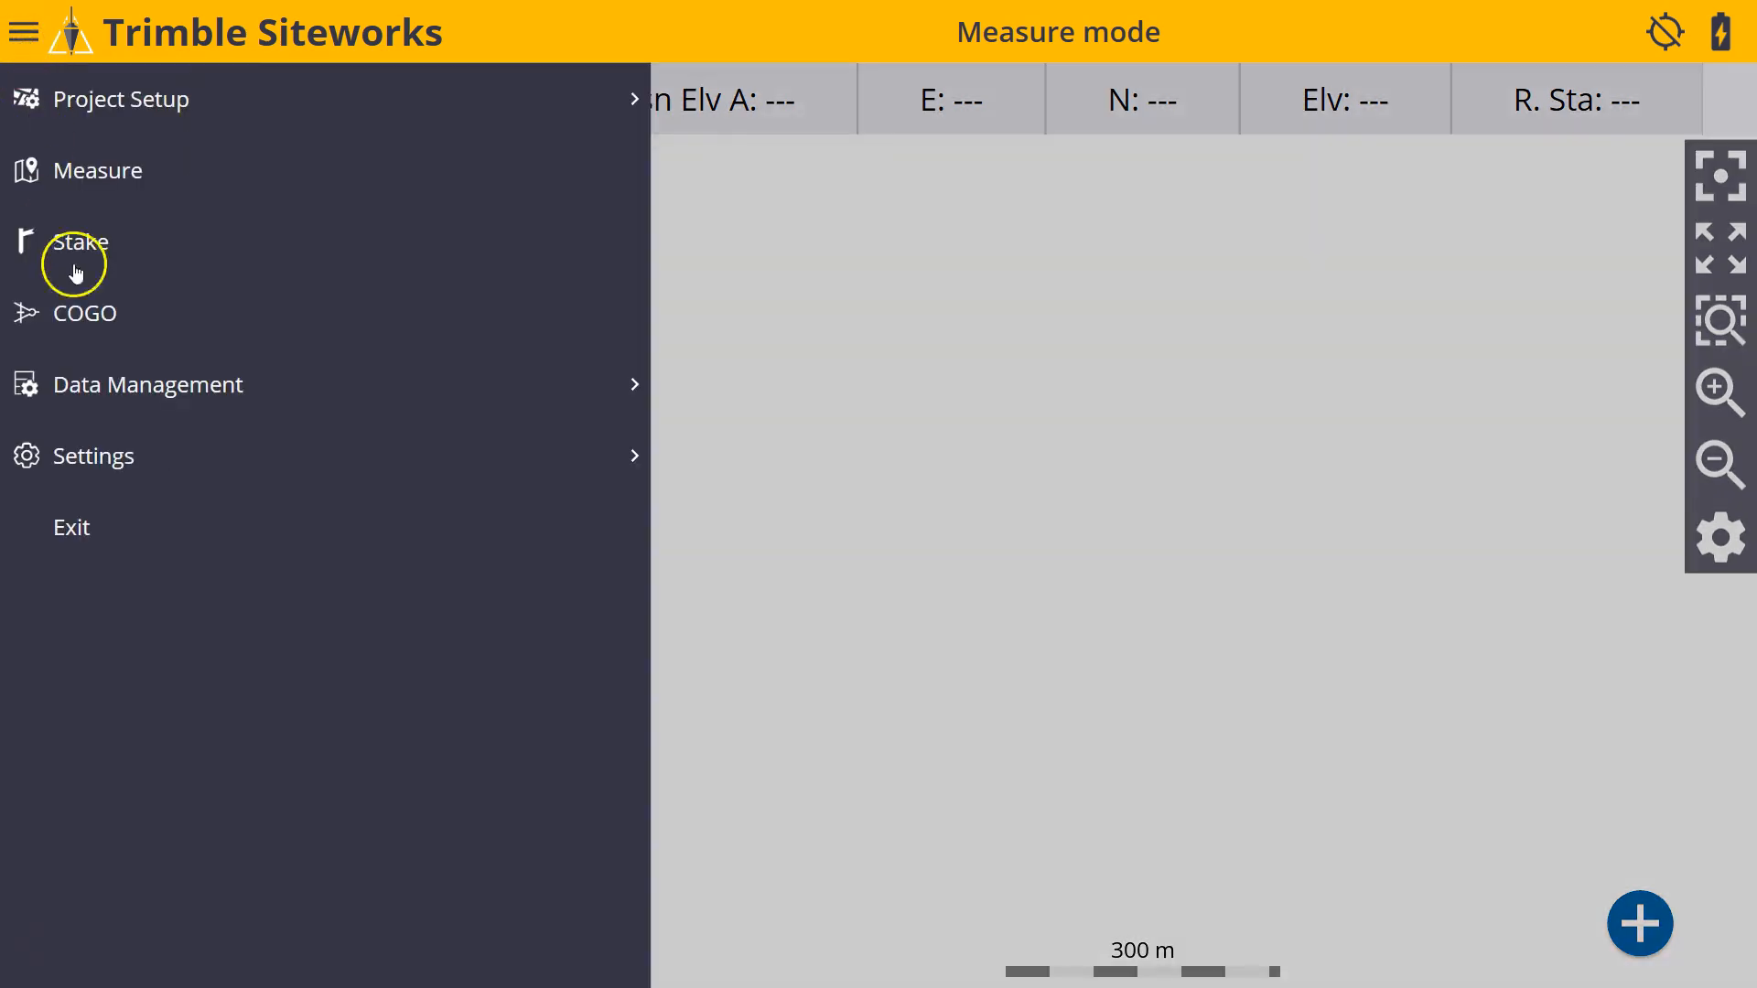
pyautogui.click(122, 404)
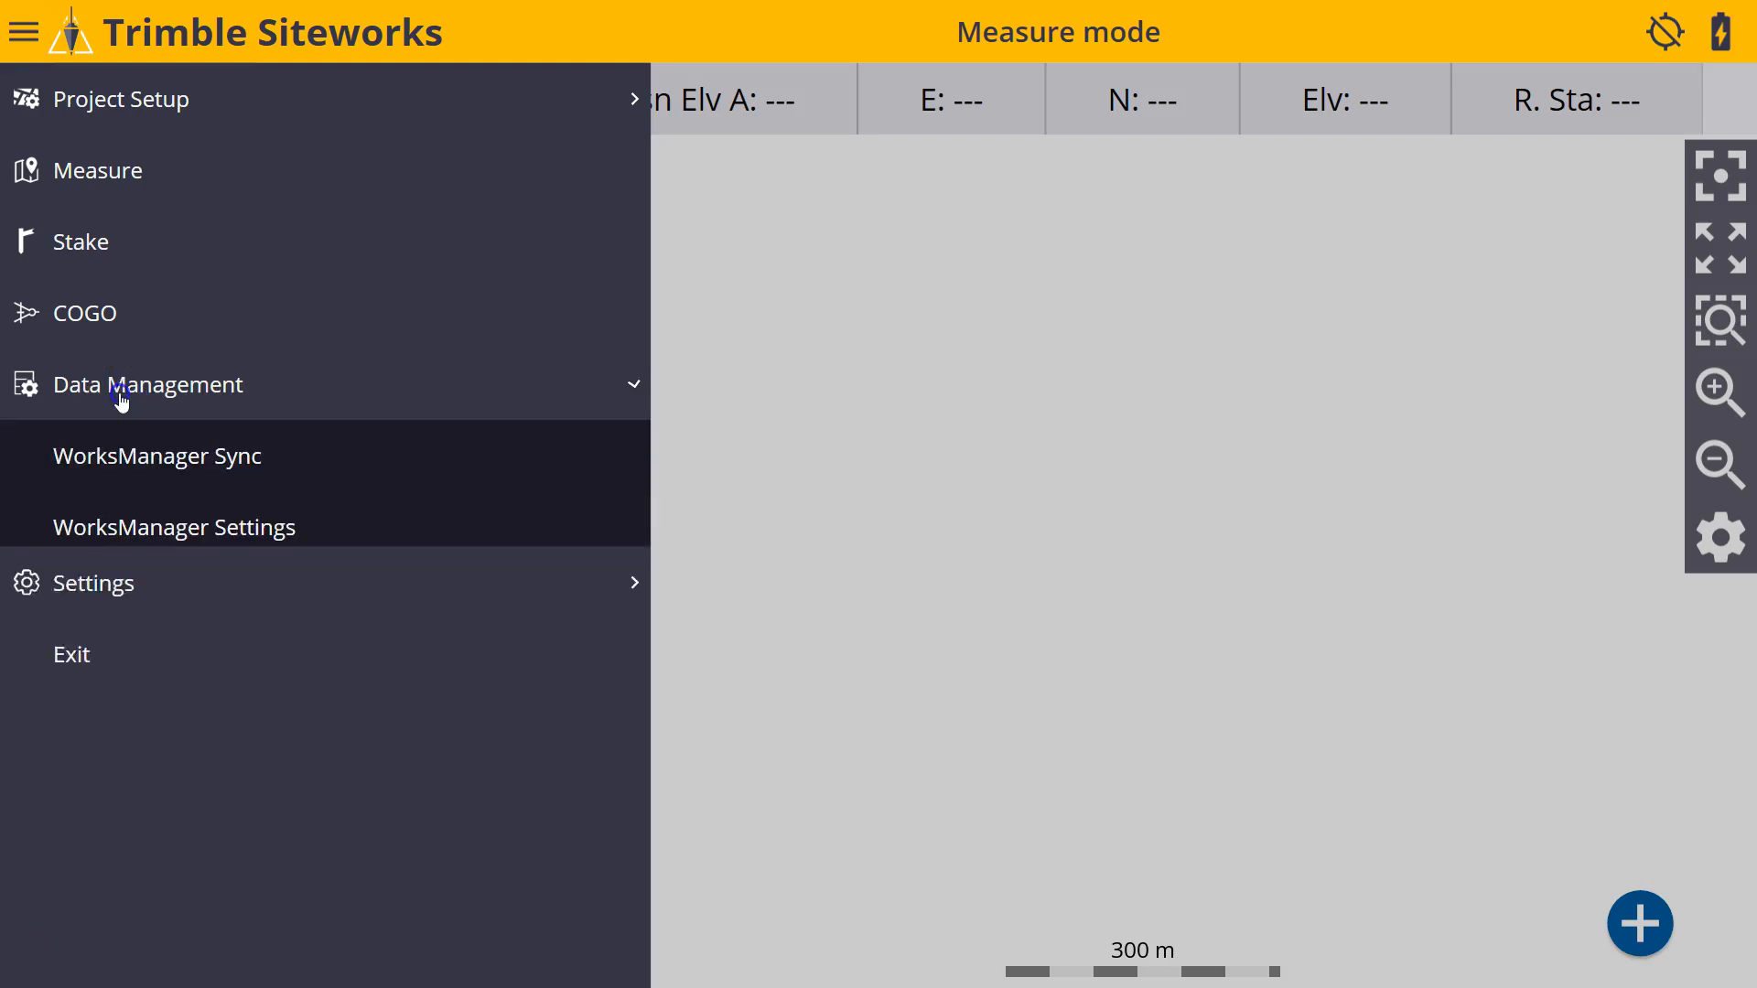
pyautogui.click(112, 469)
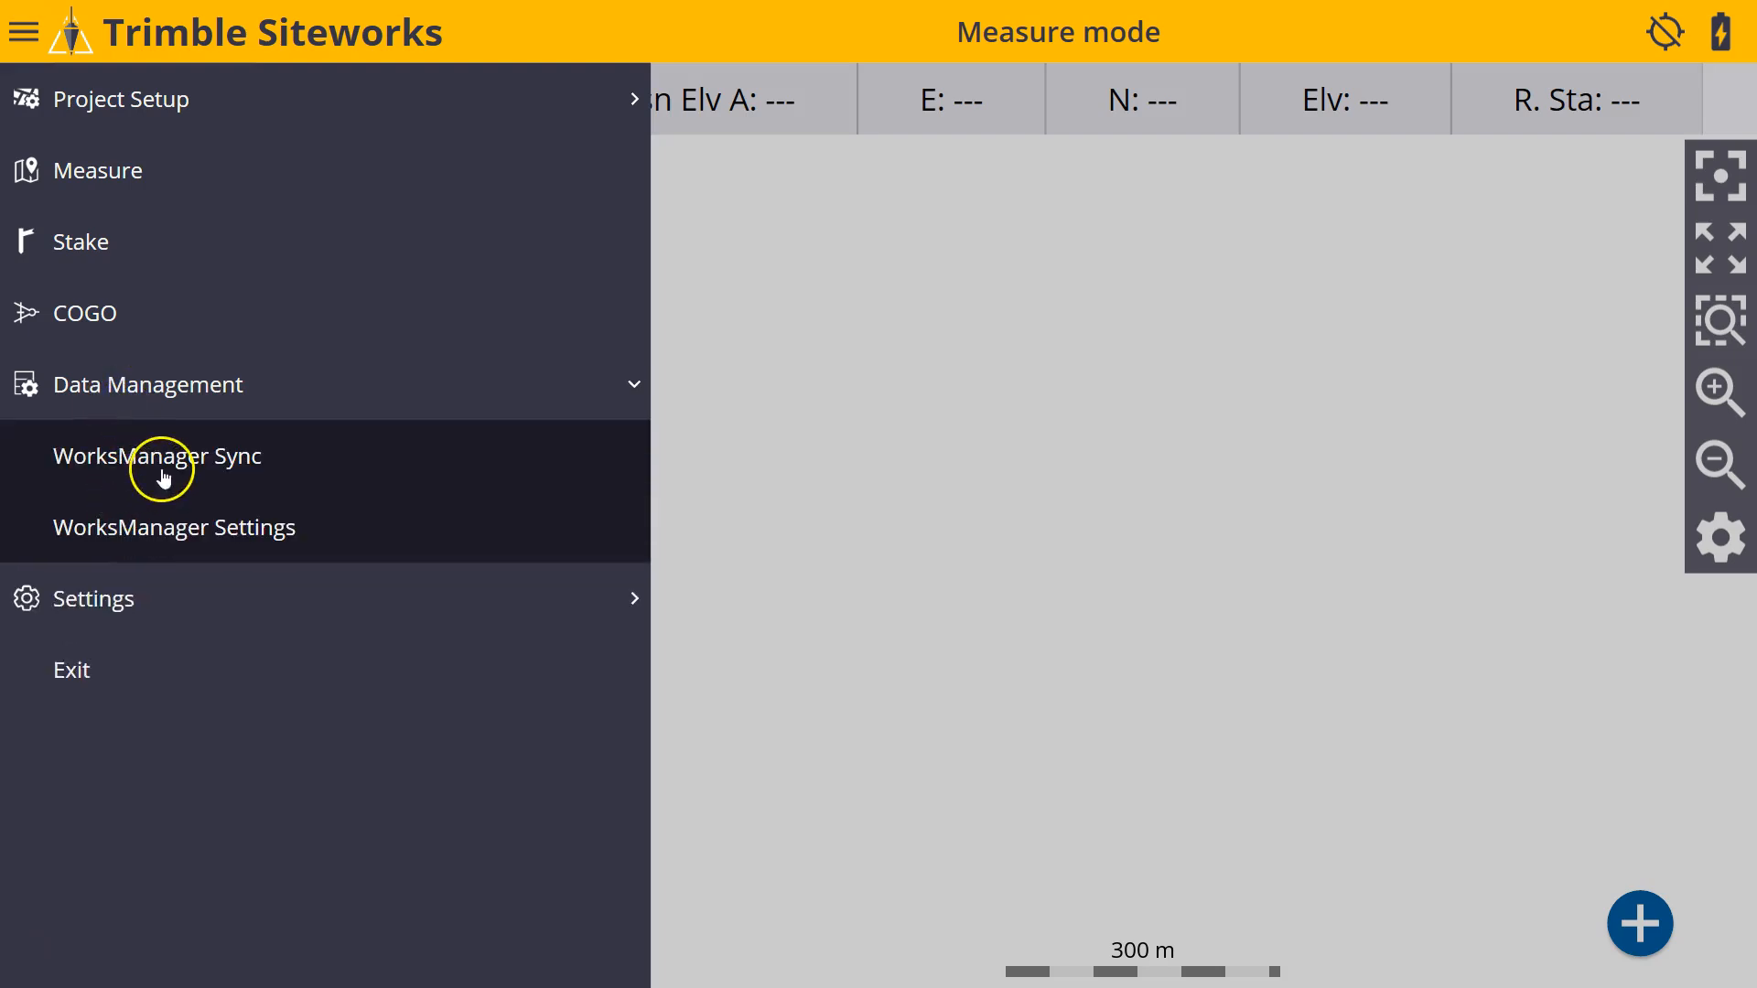
pyautogui.click(151, 512)
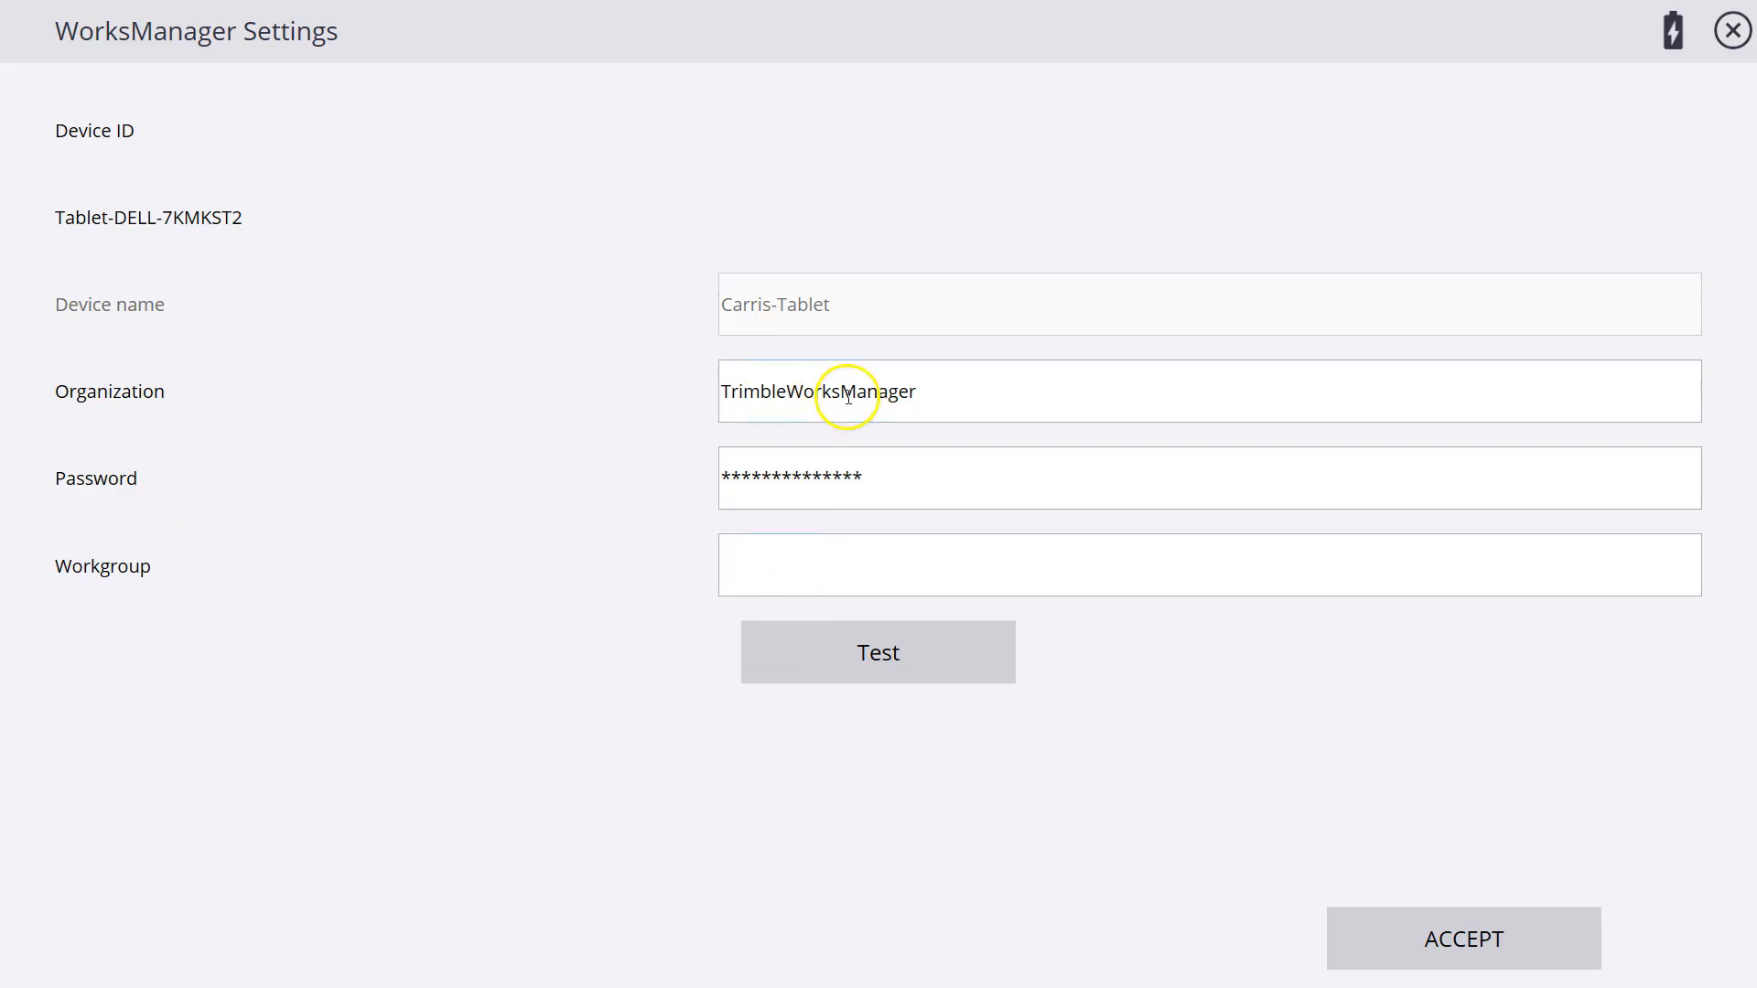
pyautogui.click(836, 474)
pyautogui.click(1732, 30)
# Synchronize the Carris-Asbuilt Demo project from WorksManager, using Project as the synchronization type.
pyautogui.click(23, 32)
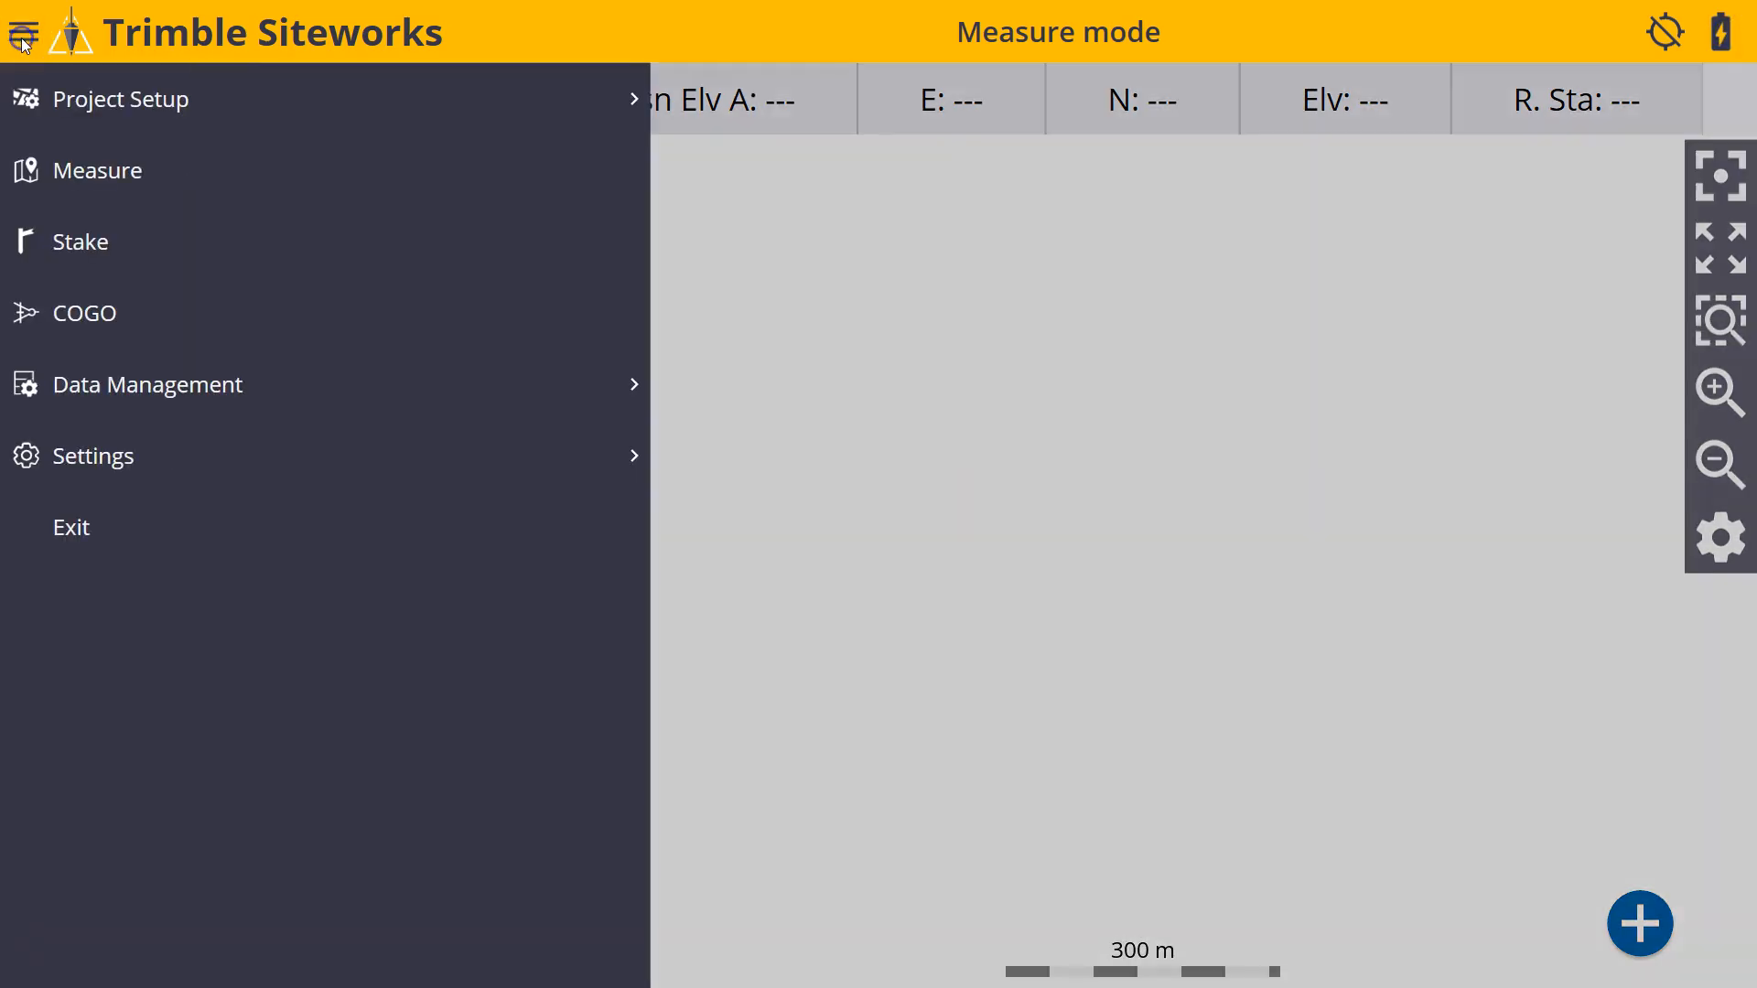
pyautogui.click(108, 400)
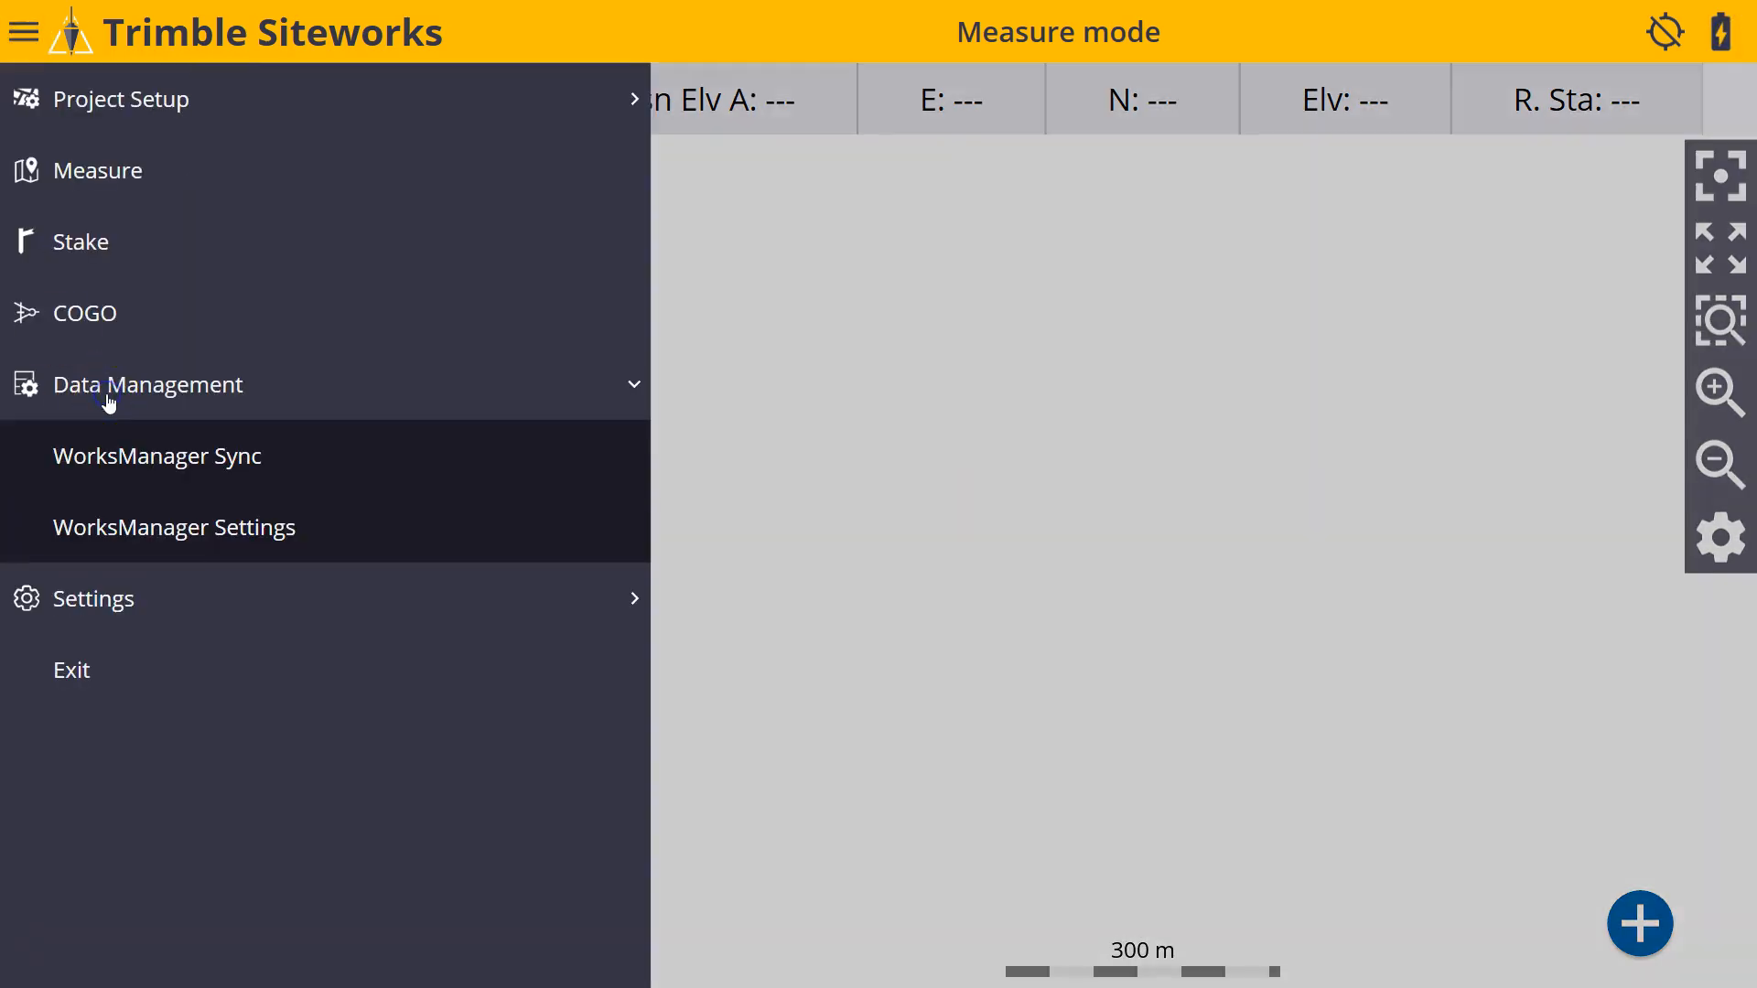
pyautogui.click(125, 452)
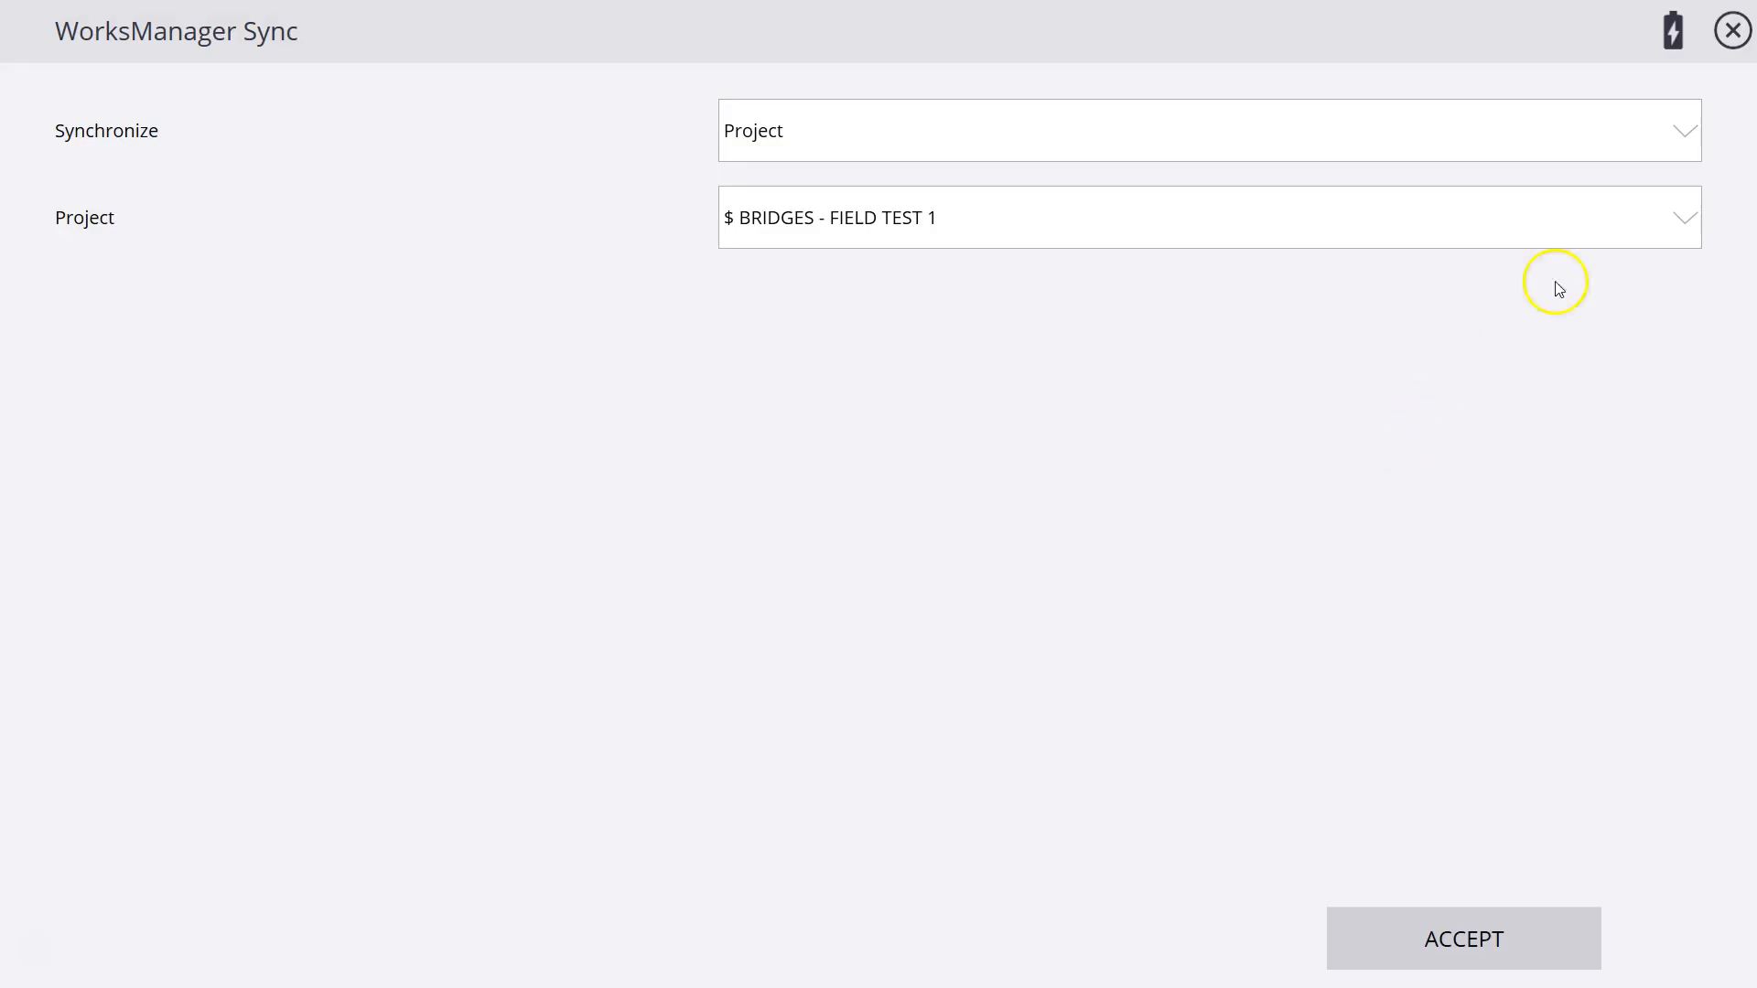
pyautogui.click(1682, 130)
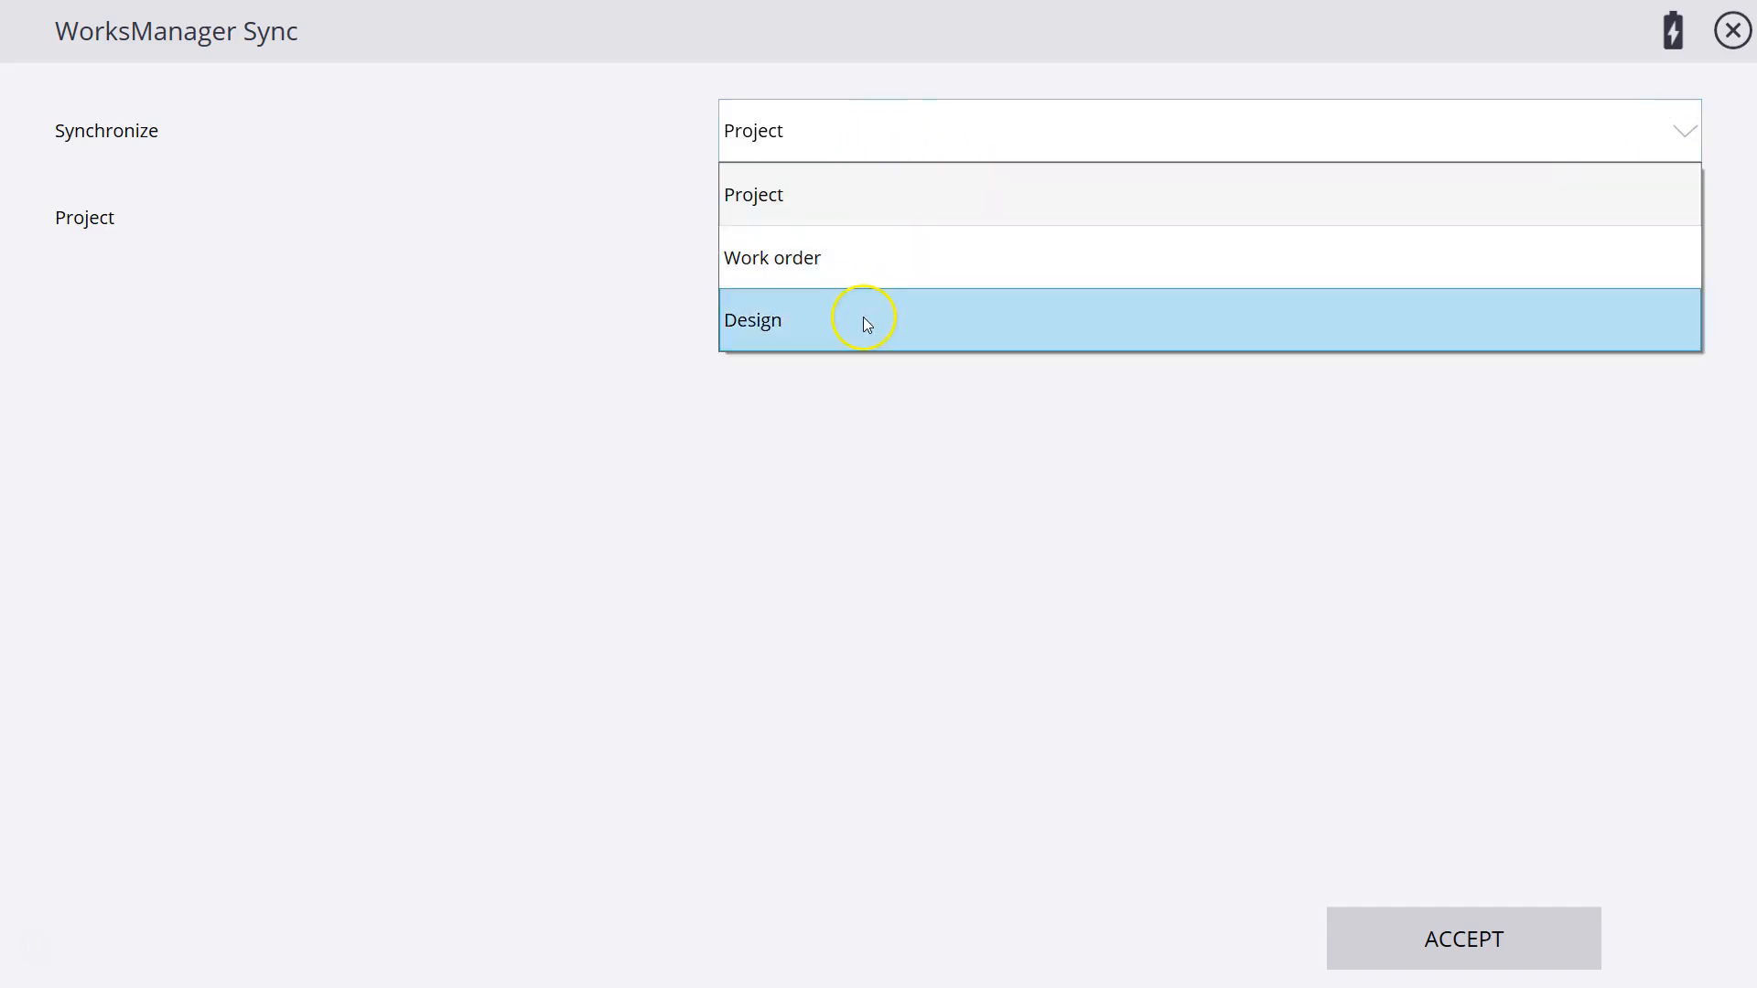
pyautogui.click(833, 208)
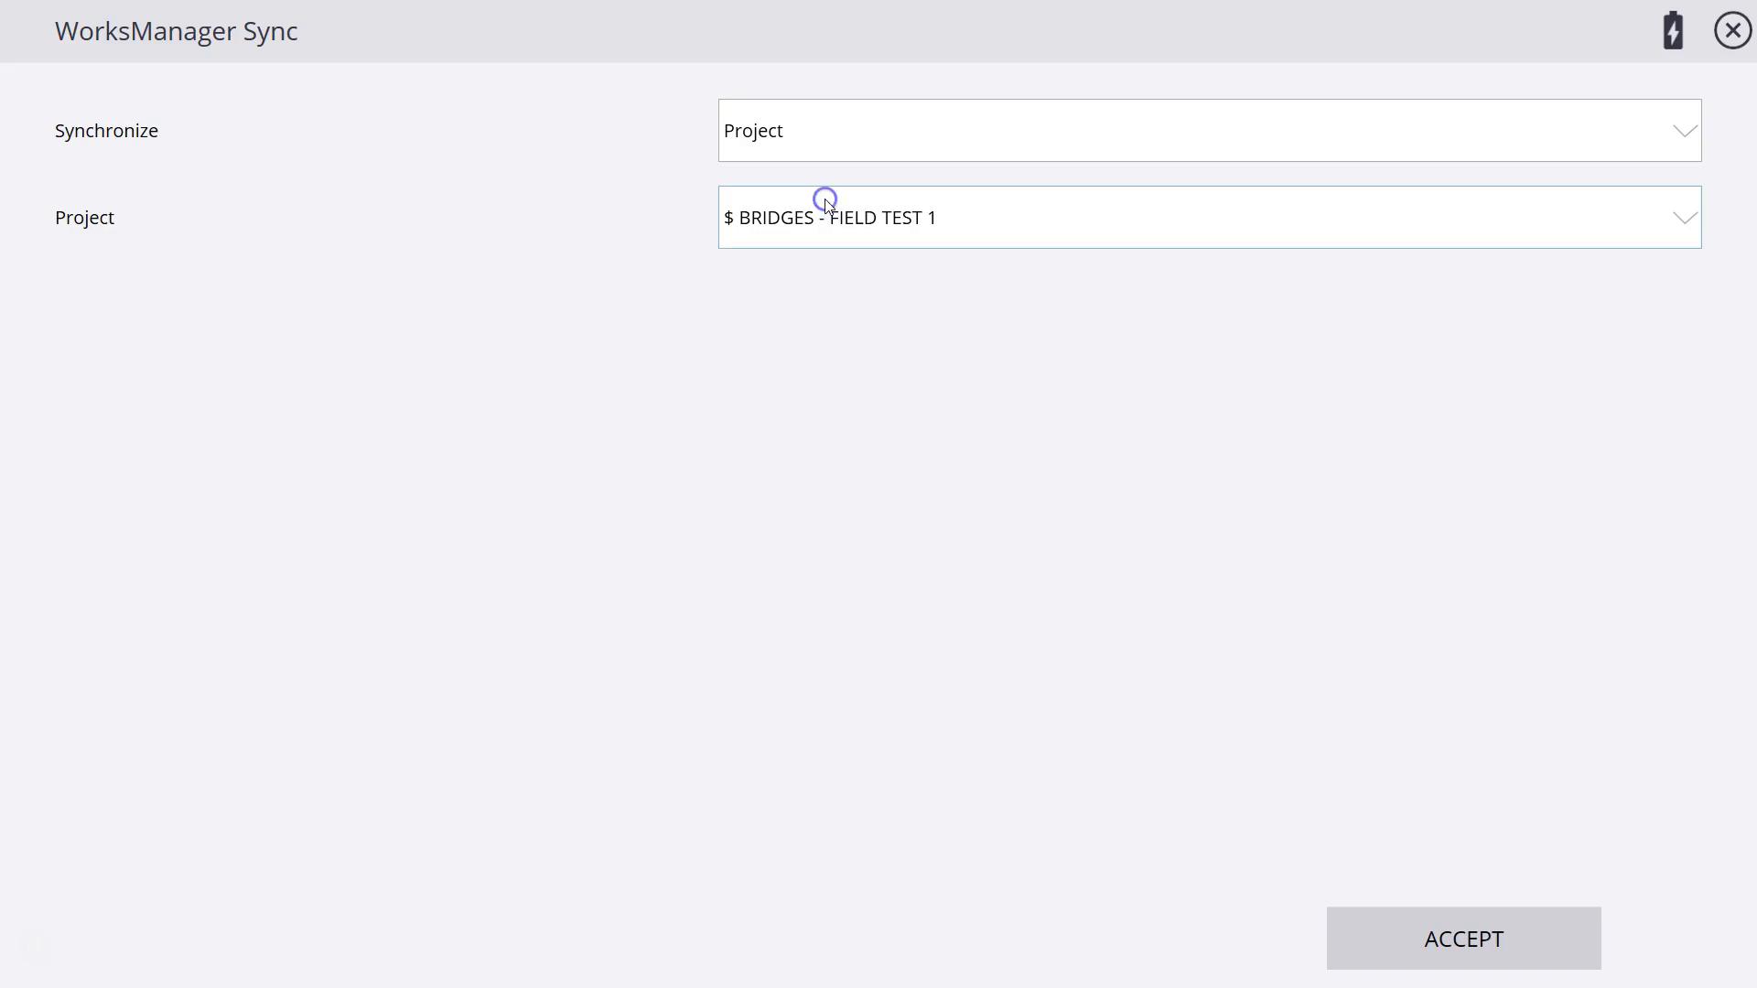
pyautogui.click(1681, 224)
pyautogui.scroll(-5, 1627, 419)
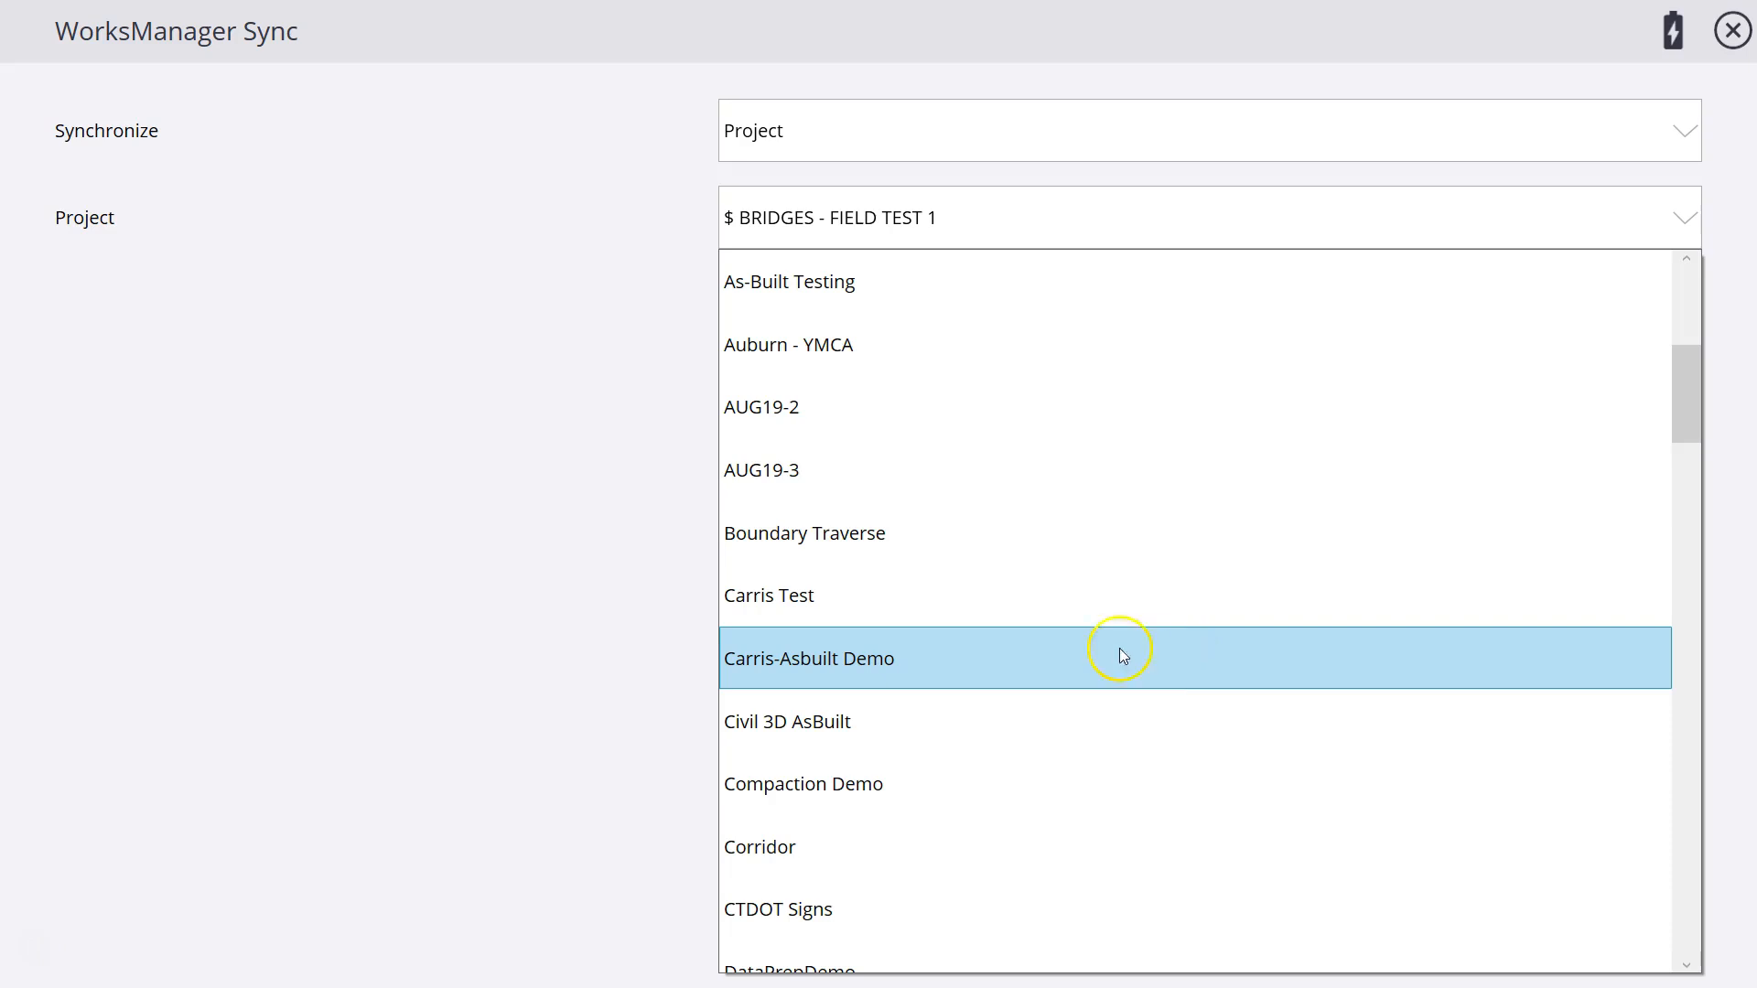
pyautogui.click(804, 660)
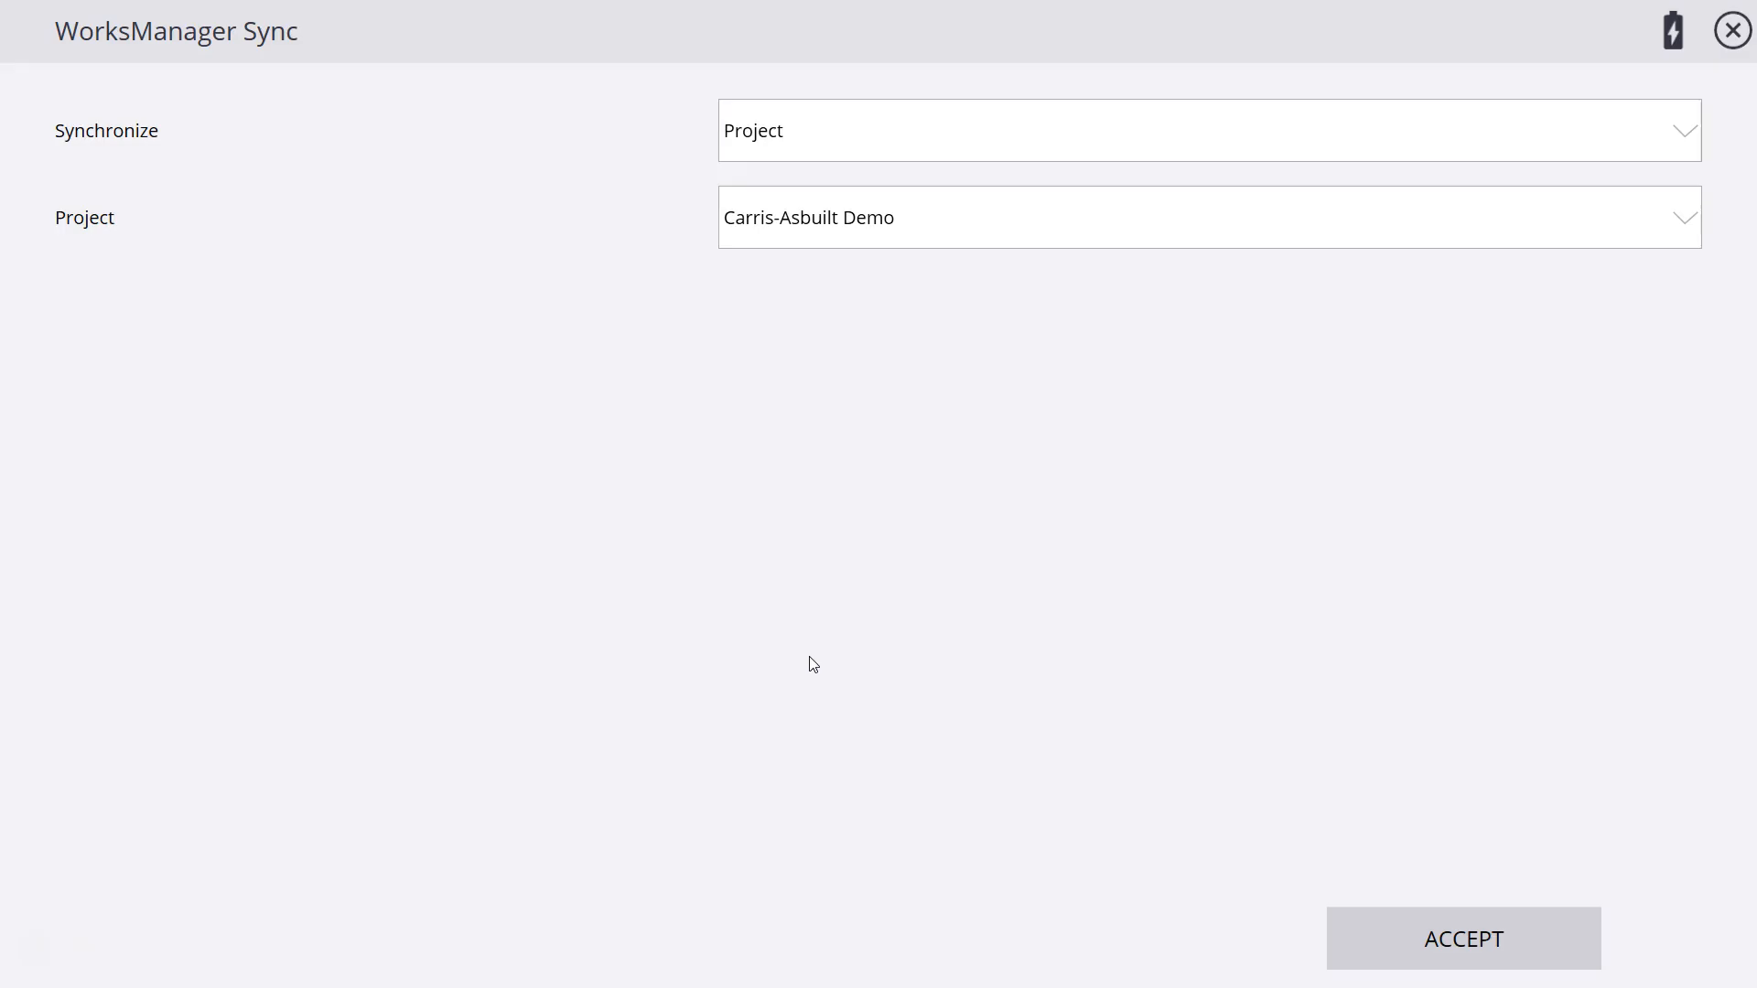
pyautogui.click(1465, 943)
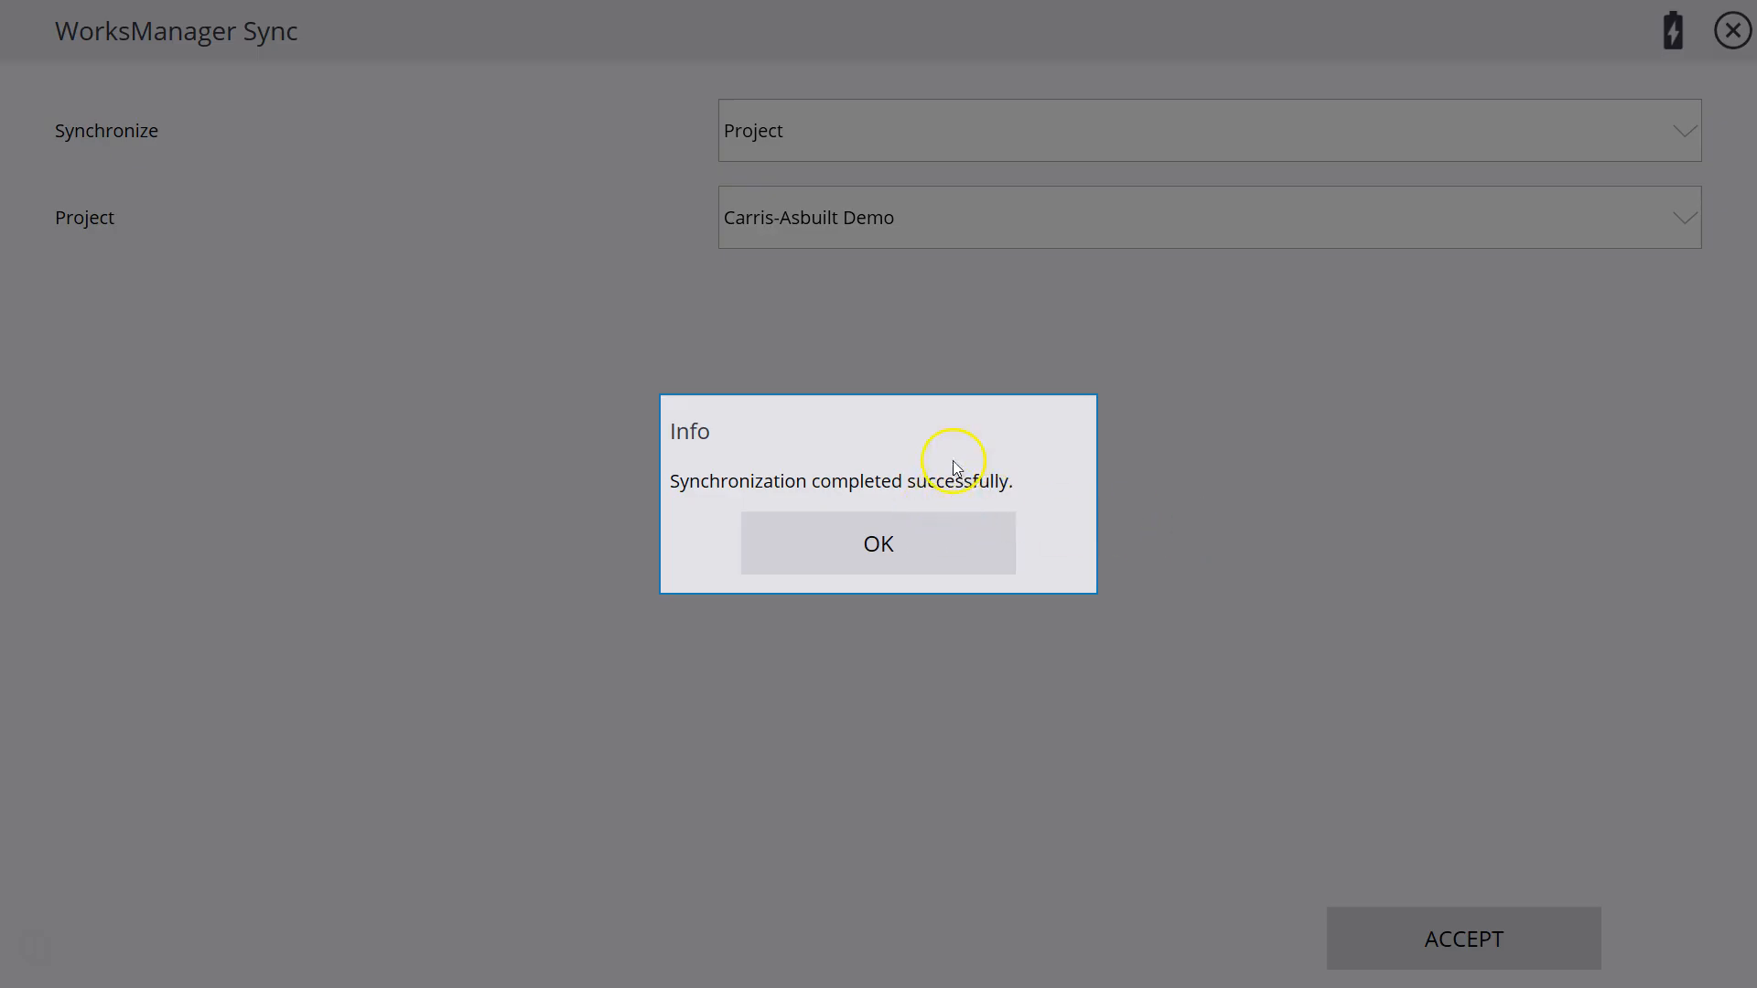
pyautogui.click(894, 554)
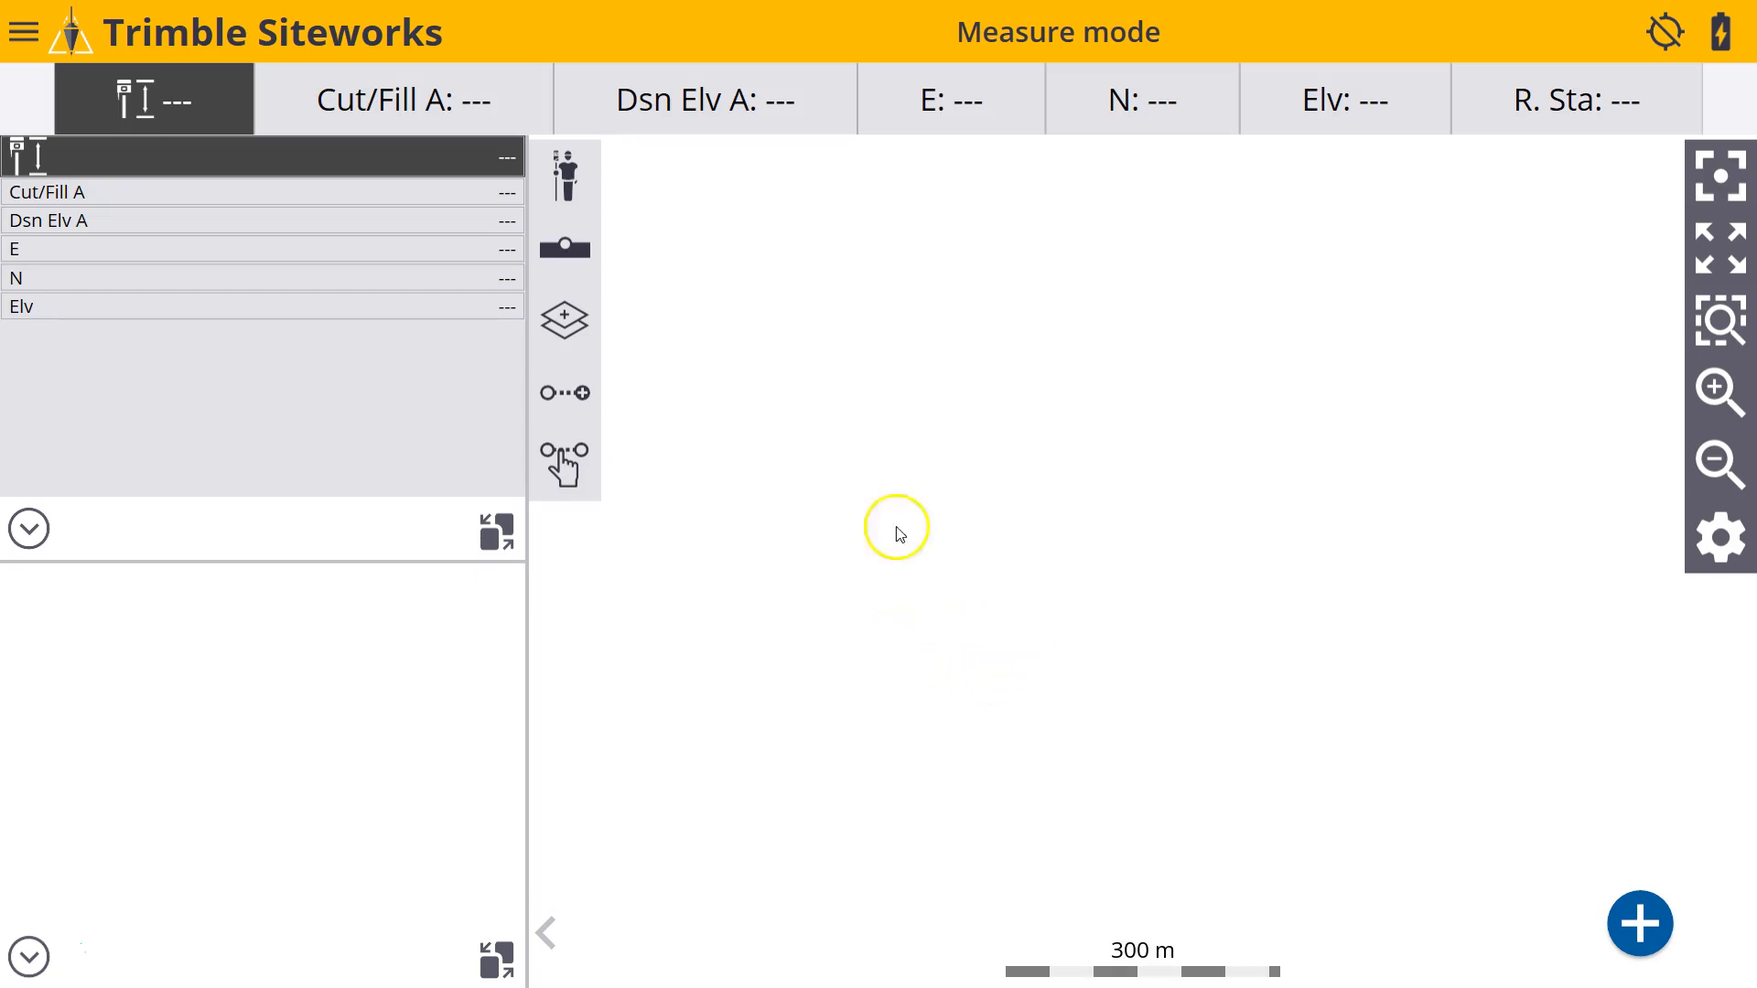
# Start changing the project and choose Carris-Asbuilt Demo as the project to open.
pyautogui.click(23, 34)
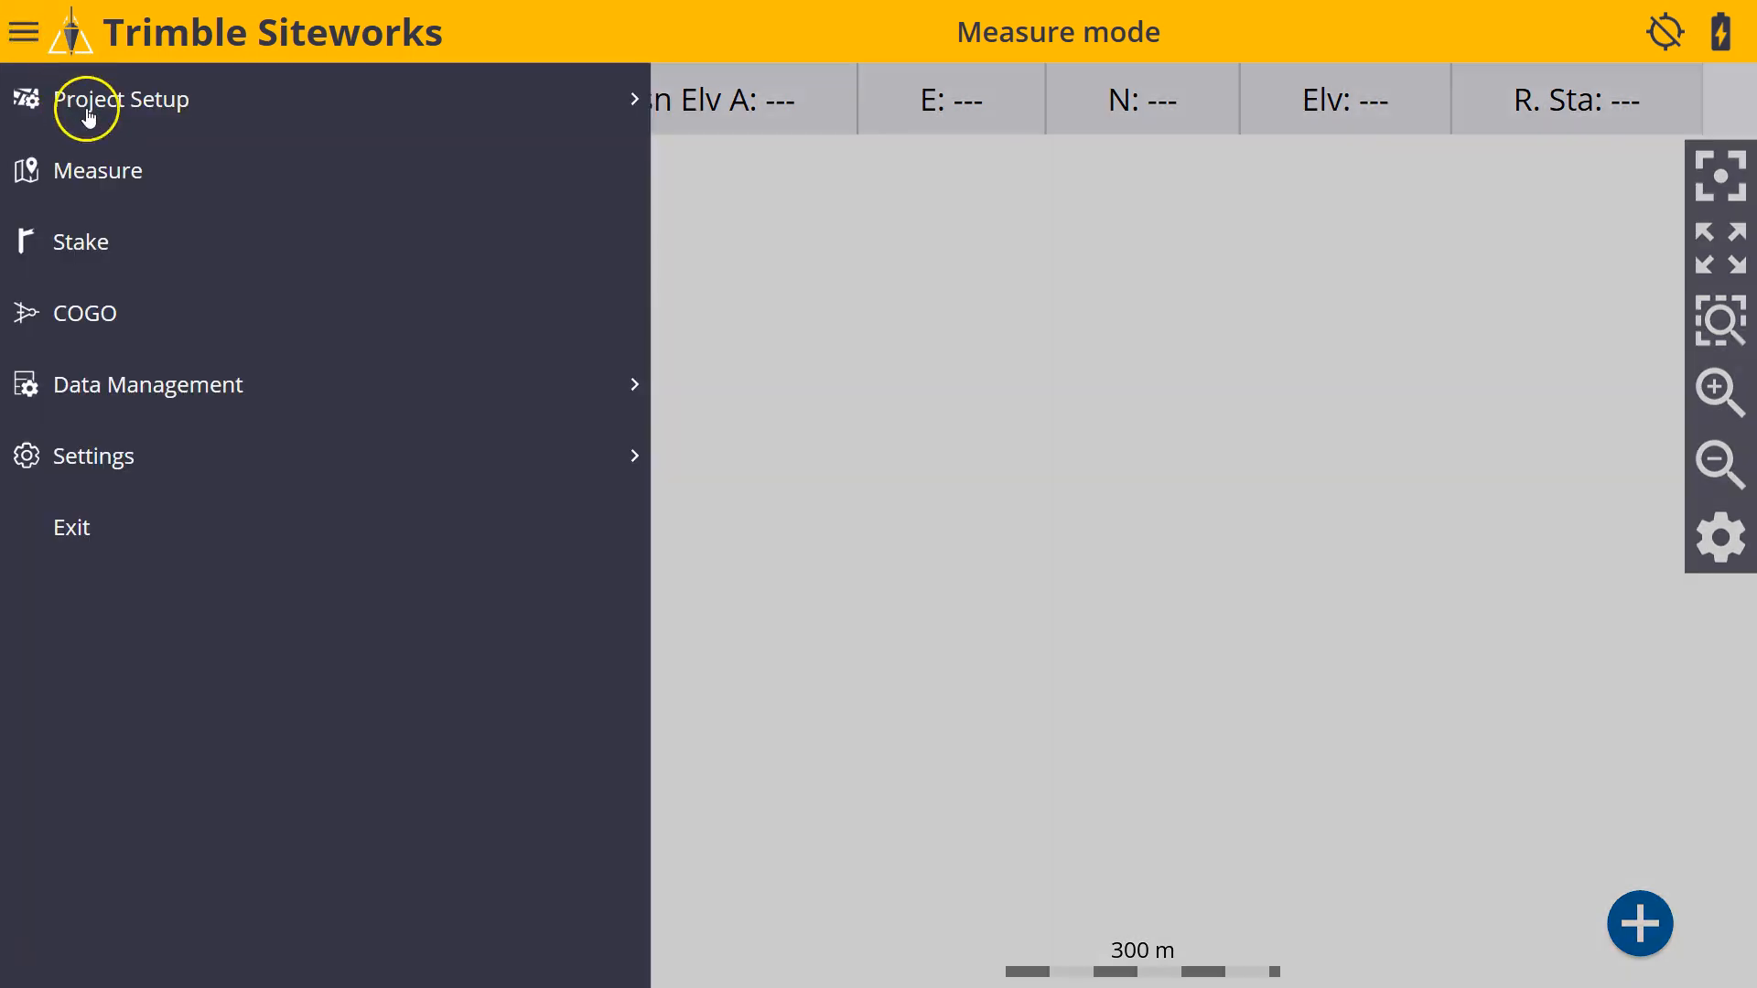
pyautogui.click(88, 108)
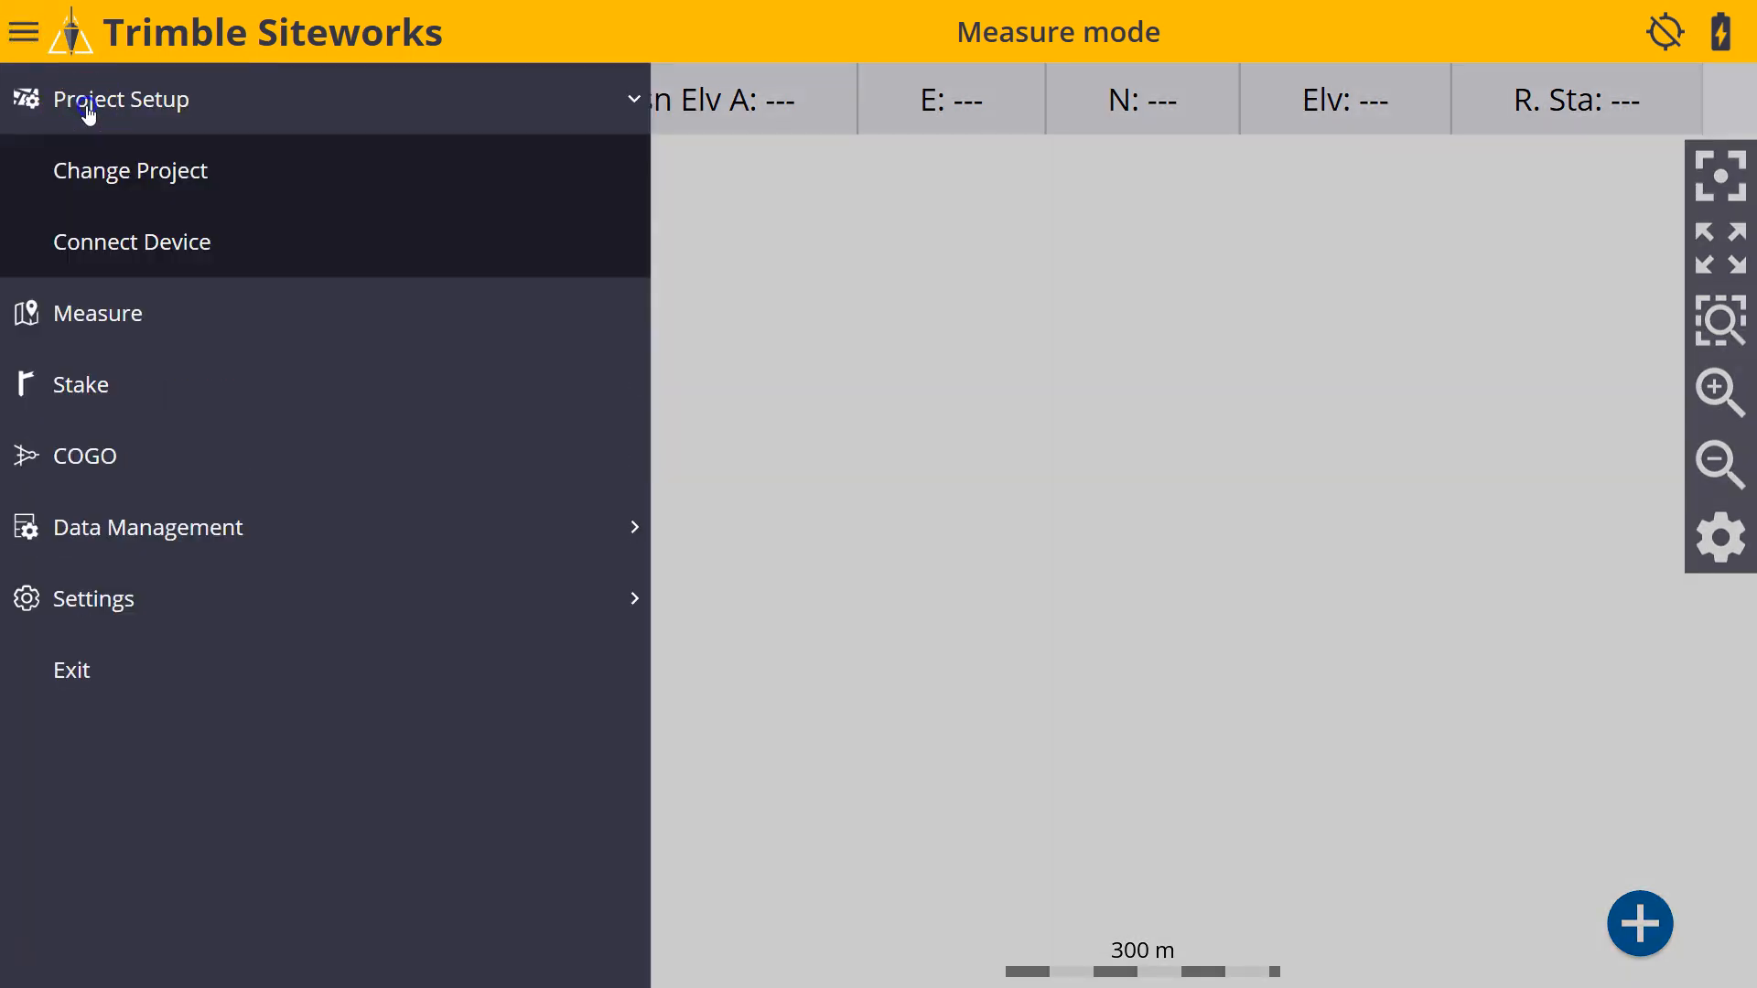
pyautogui.click(116, 172)
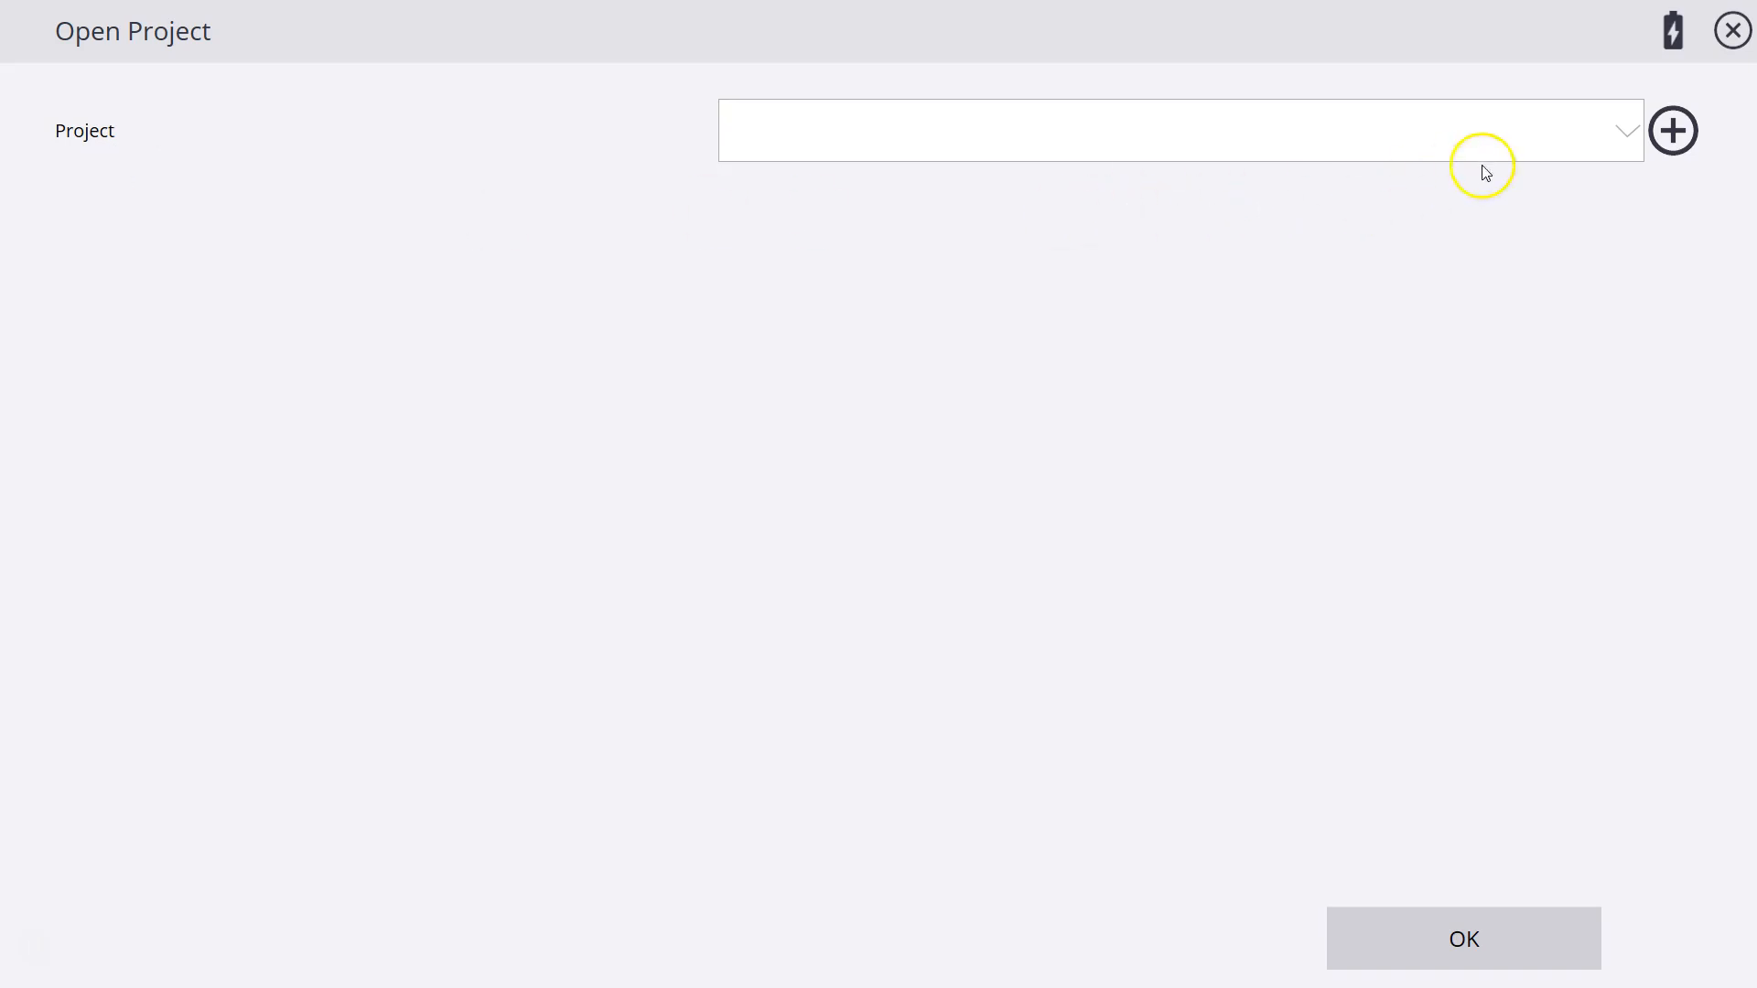
pyautogui.click(1593, 139)
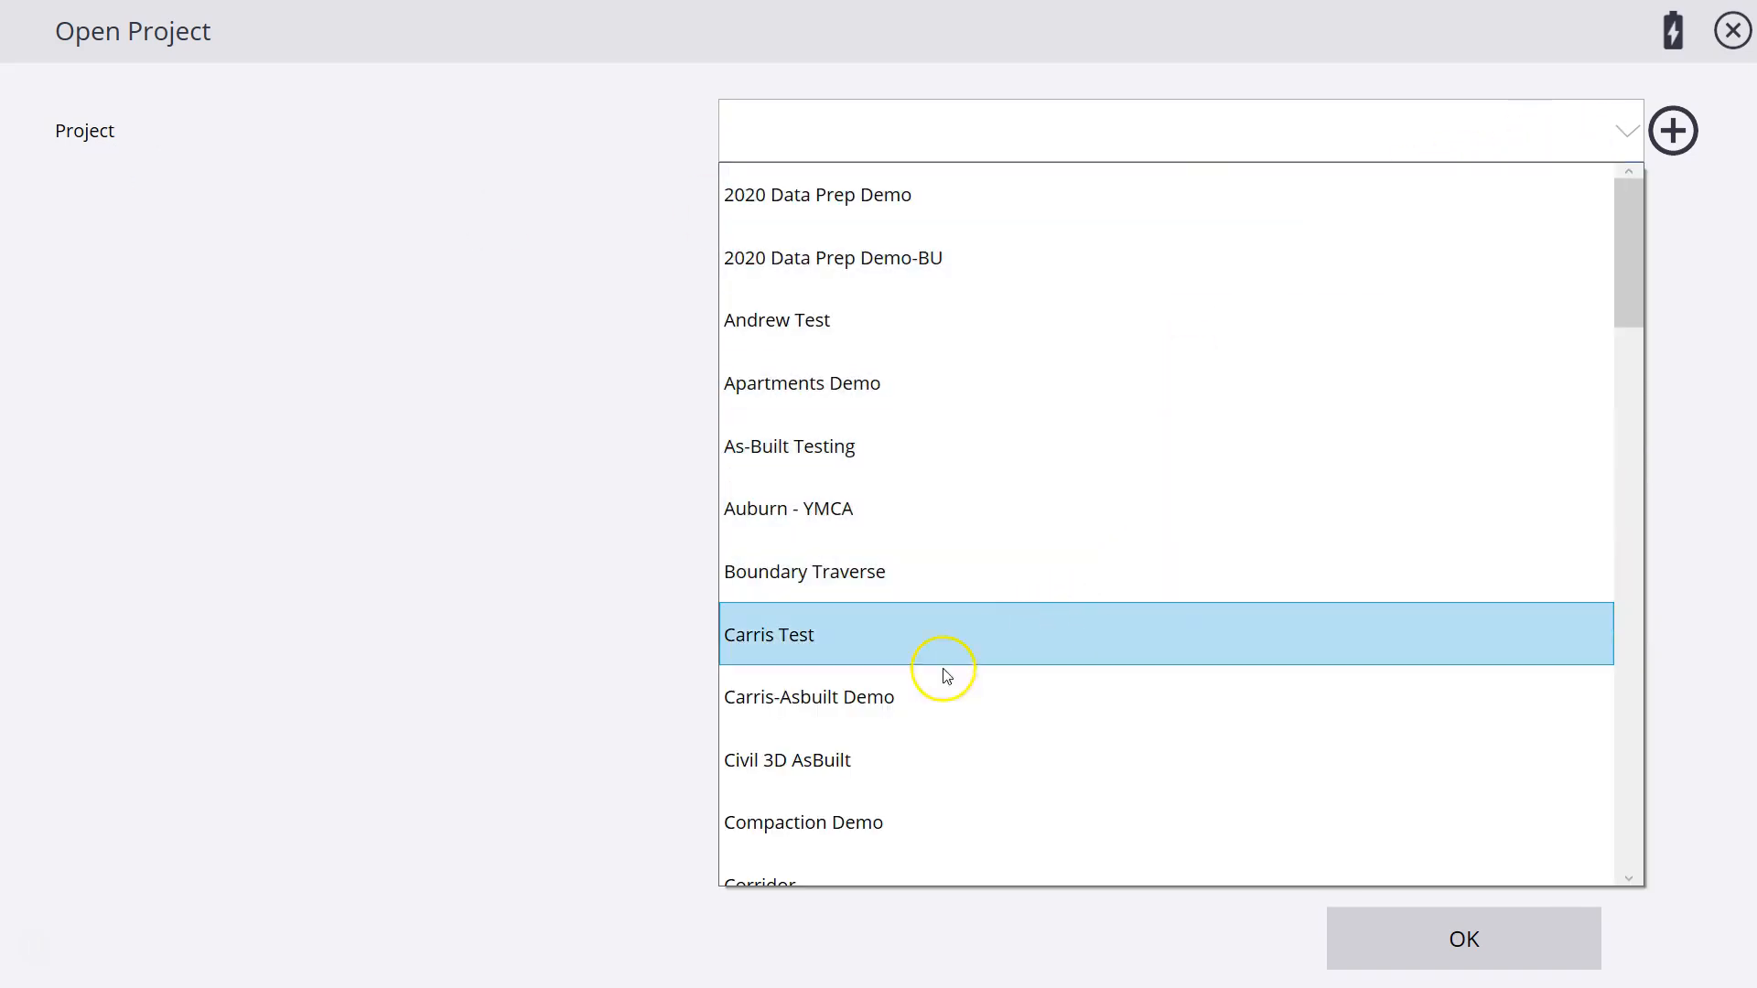
pyautogui.click(897, 695)
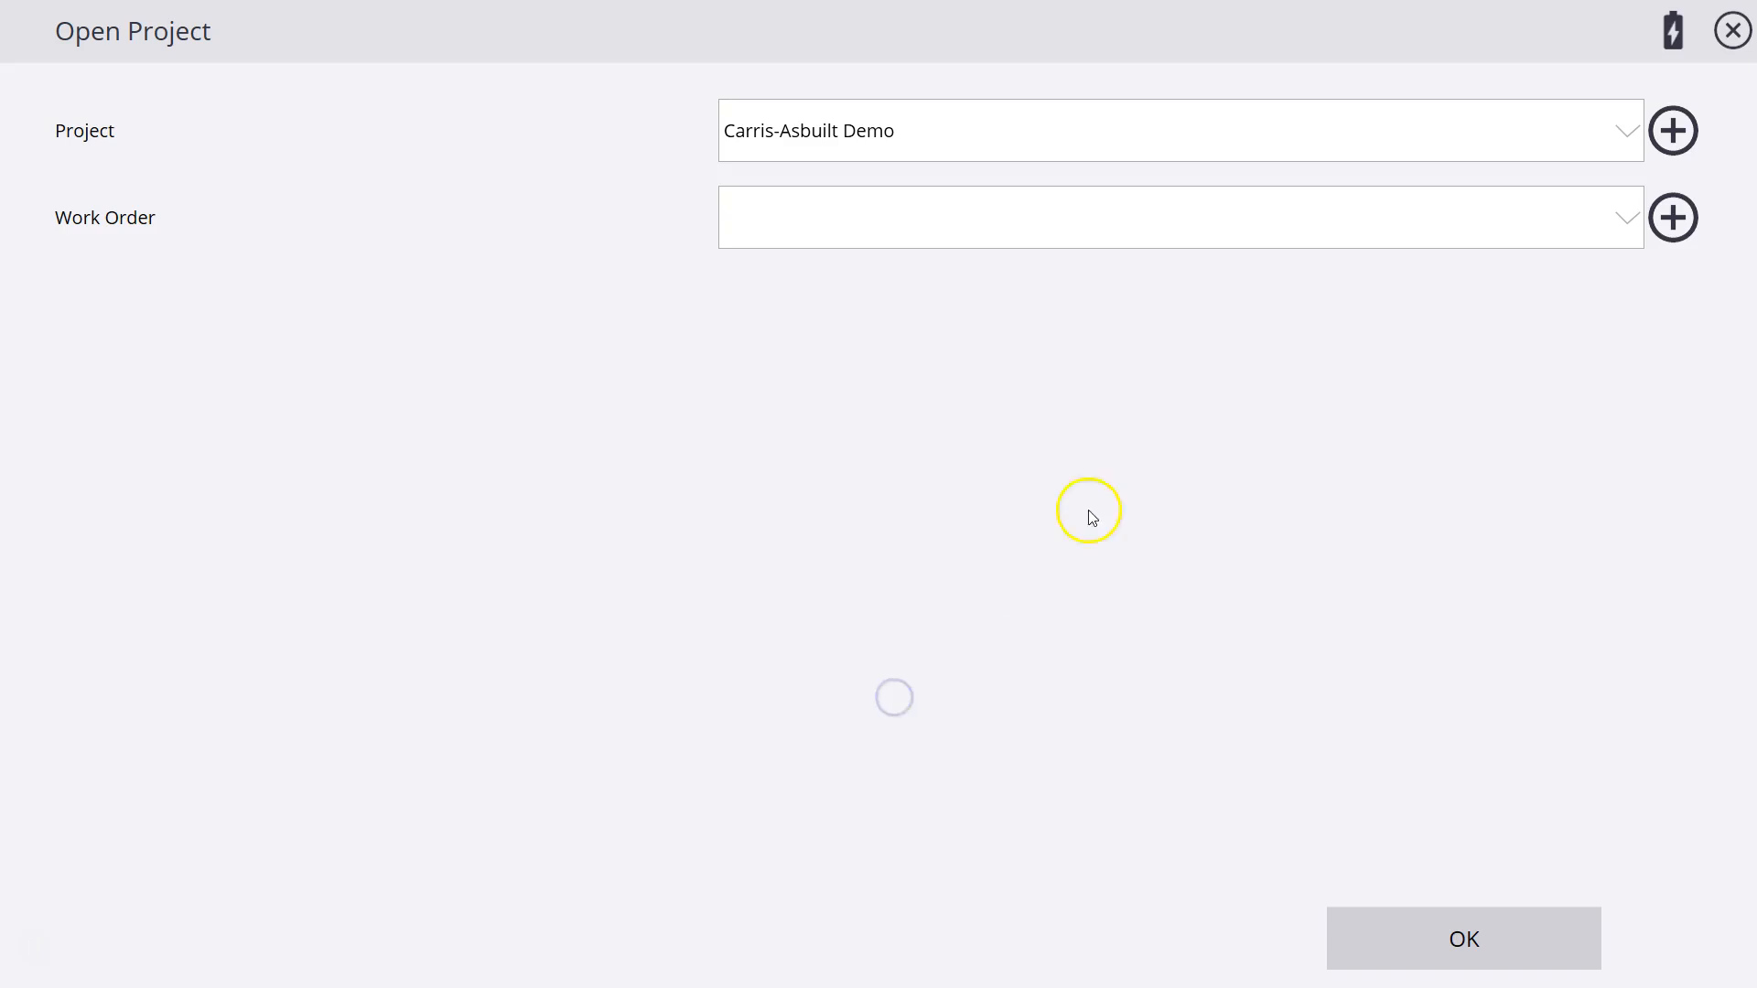
# Start a new work order for the project and name it "AsBuilt demo Worksmanager".
pyautogui.click(1615, 212)
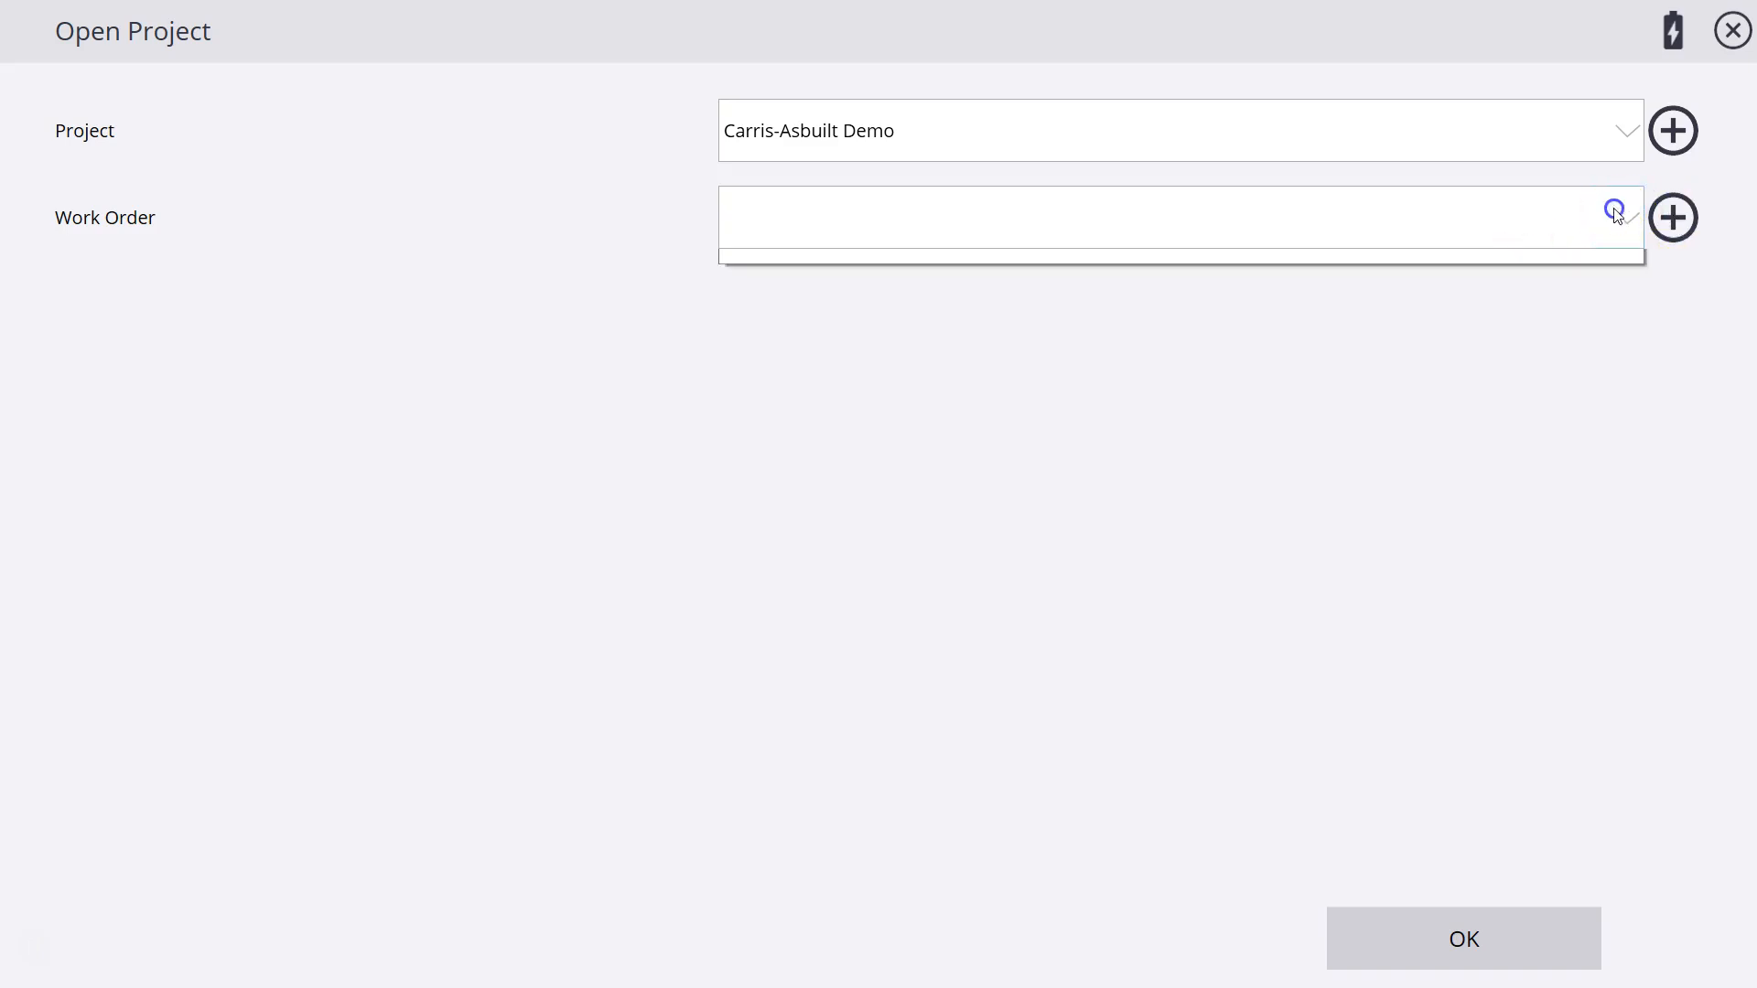
pyautogui.click(1631, 224)
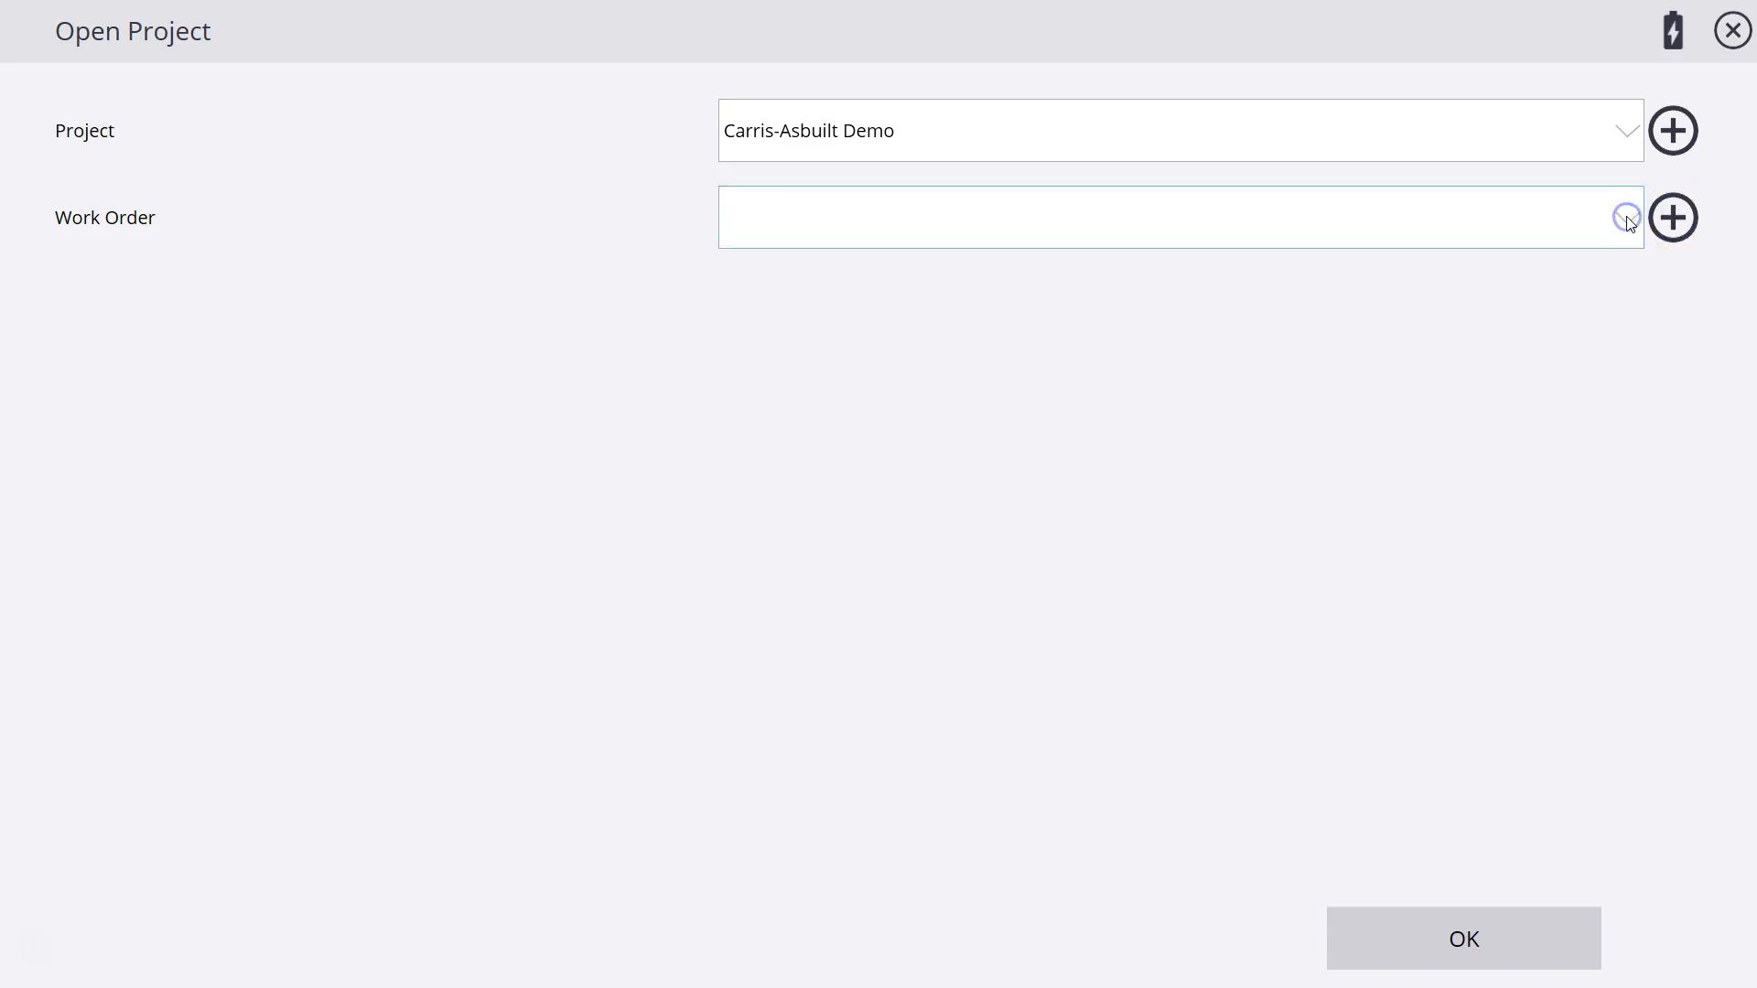
pyautogui.click(1684, 225)
pyautogui.click(914, 135)
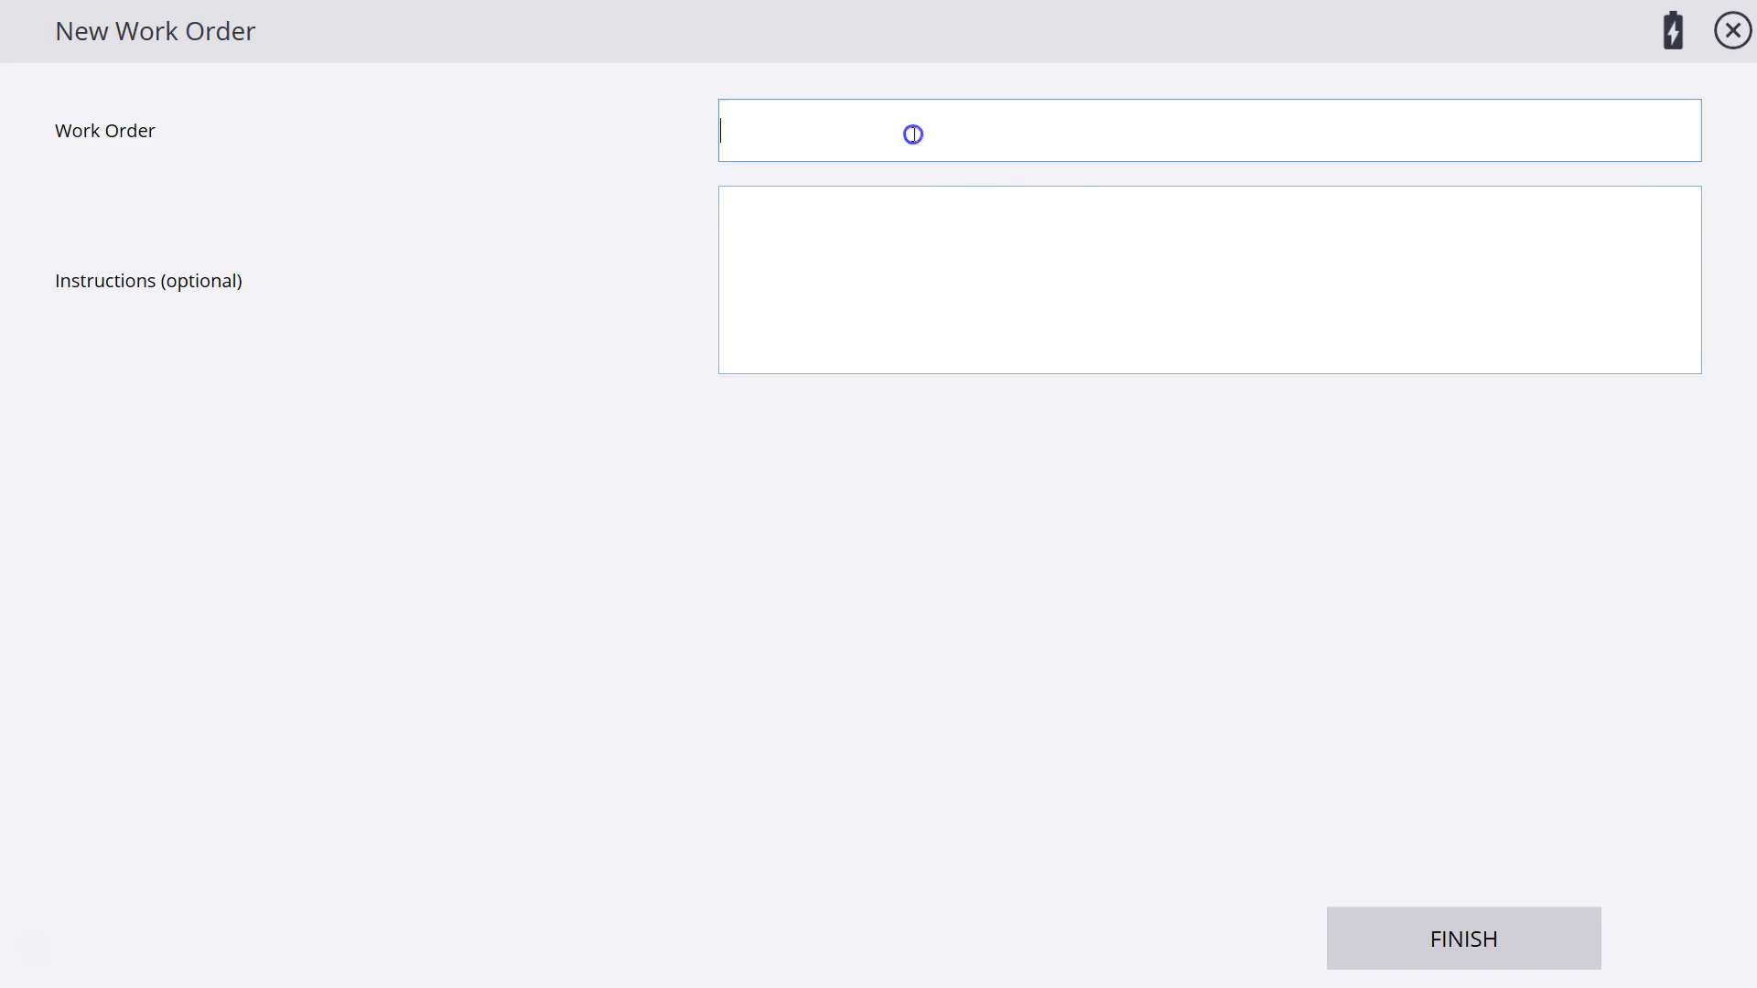
pyautogui.write('AsBuilt demo Worksma')
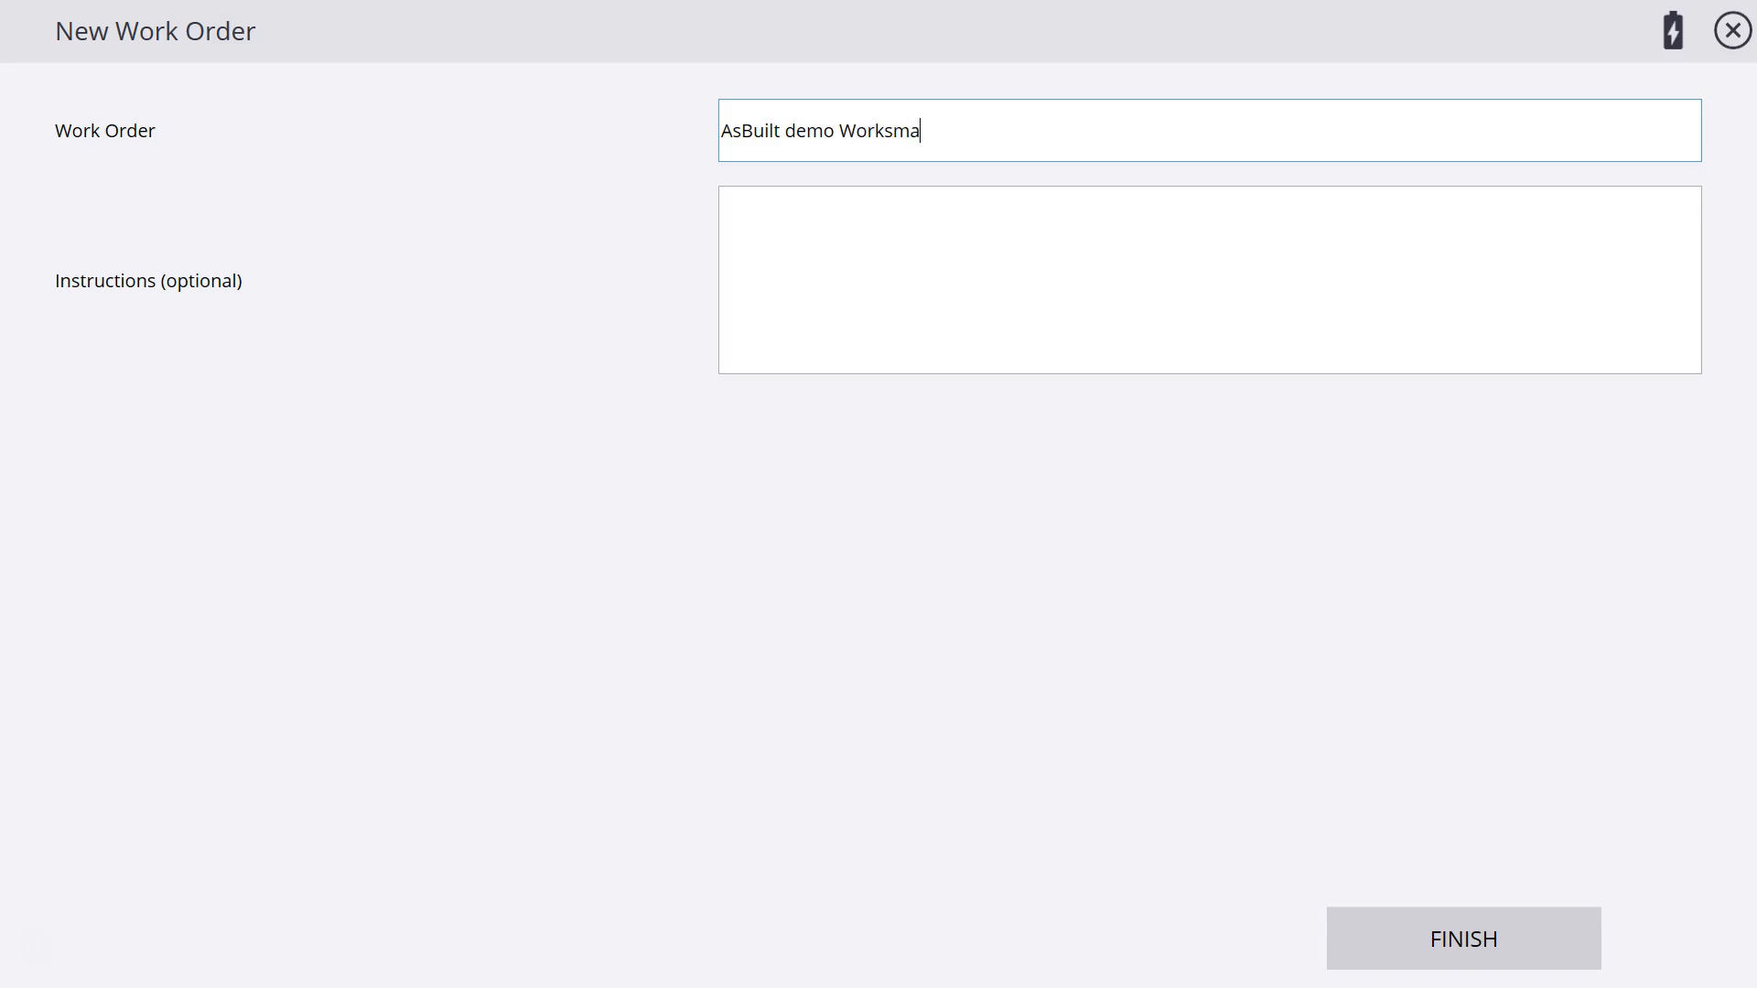
pyautogui.write('nager')
# Enter the instructions "Measure Site Improvements" for the work order and finish creating it.
pyautogui.click(941, 216)
pyautogui.write('Measure S')
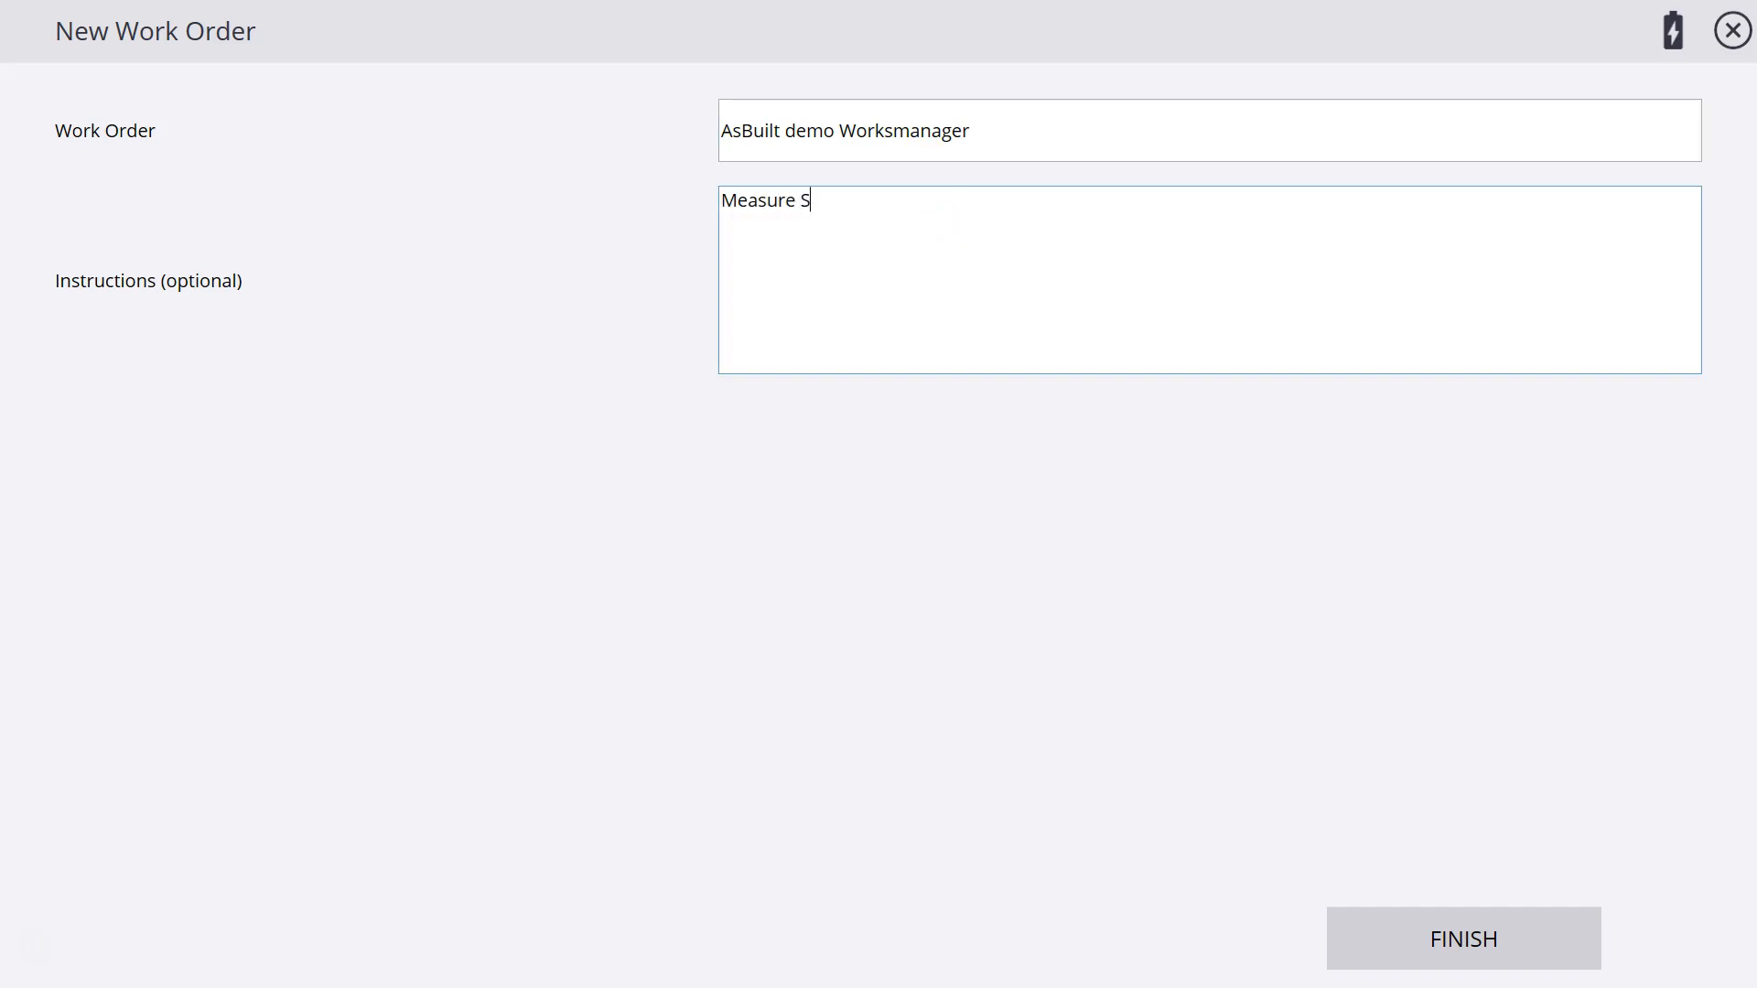
pyautogui.write('ite IMprovemnte')
pyautogui.press('BackSpace')
pyautogui.press('BackSpace')
pyautogui.press('BackSpace')
pyautogui.press('BackSpace')
pyautogui.press('BackSpace')
pyautogui.press('BackSpace')
pyautogui.press('BackSpace')
pyautogui.press('BackSpace')
pyautogui.press('BackSpace')
pyautogui.write('mprovements')
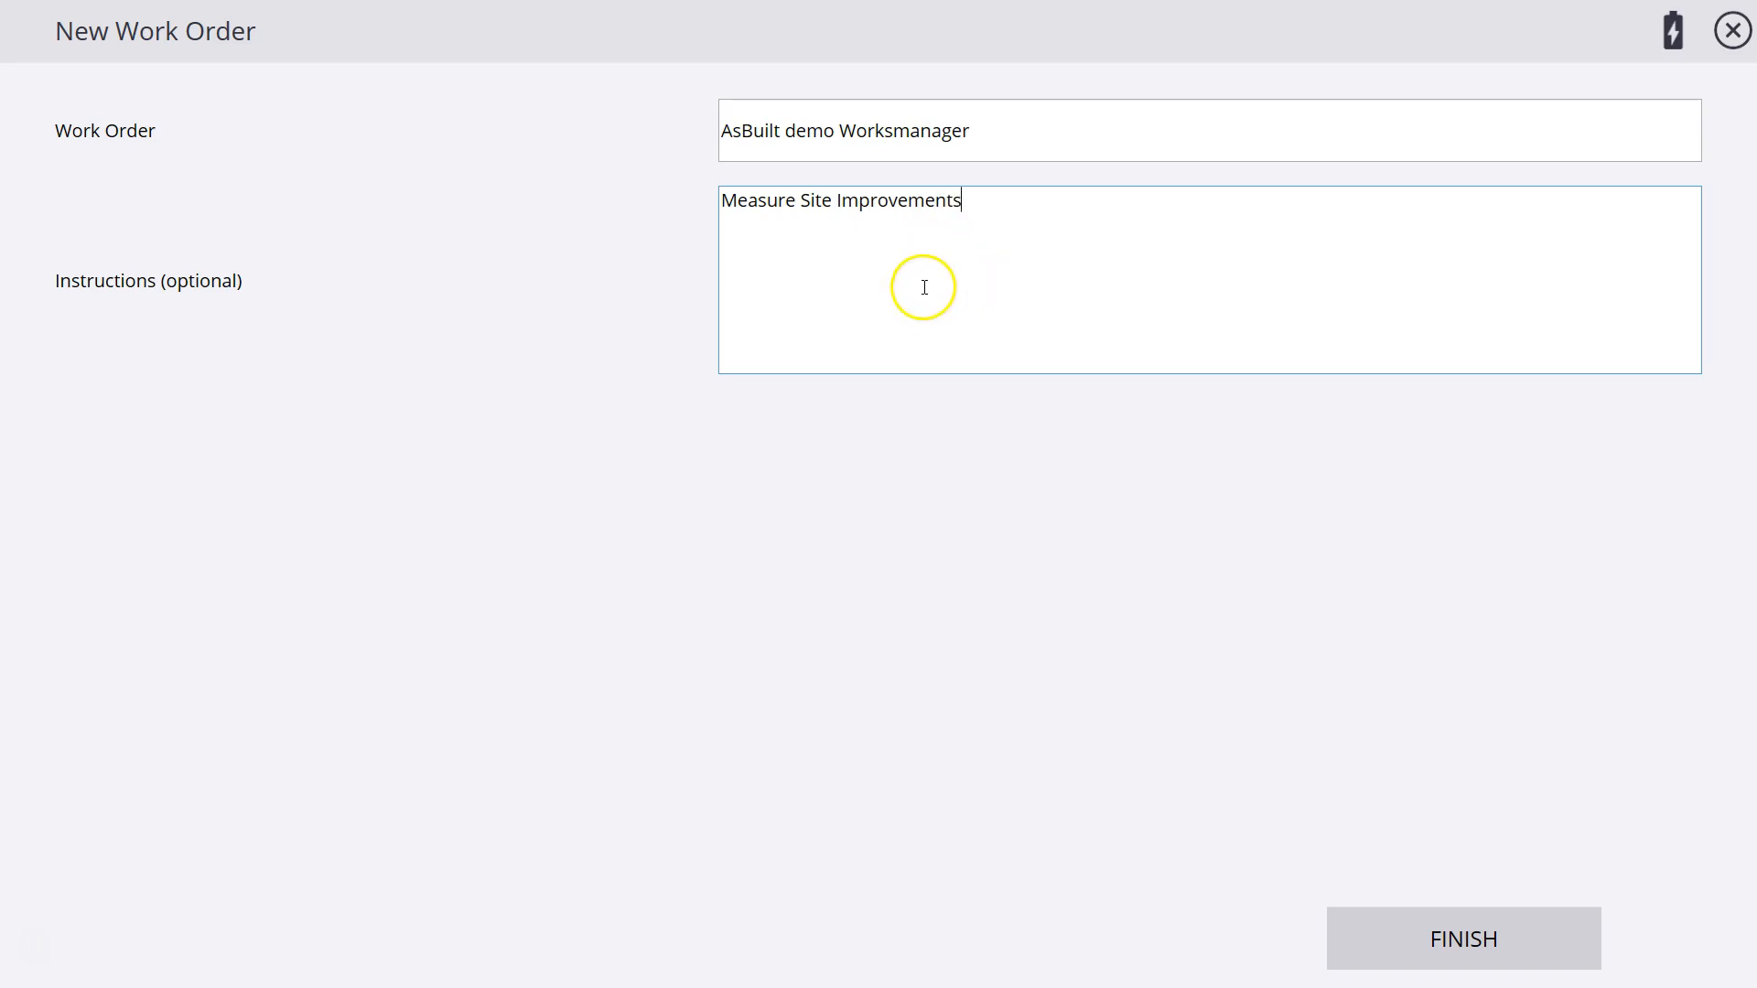
pyautogui.click(1457, 944)
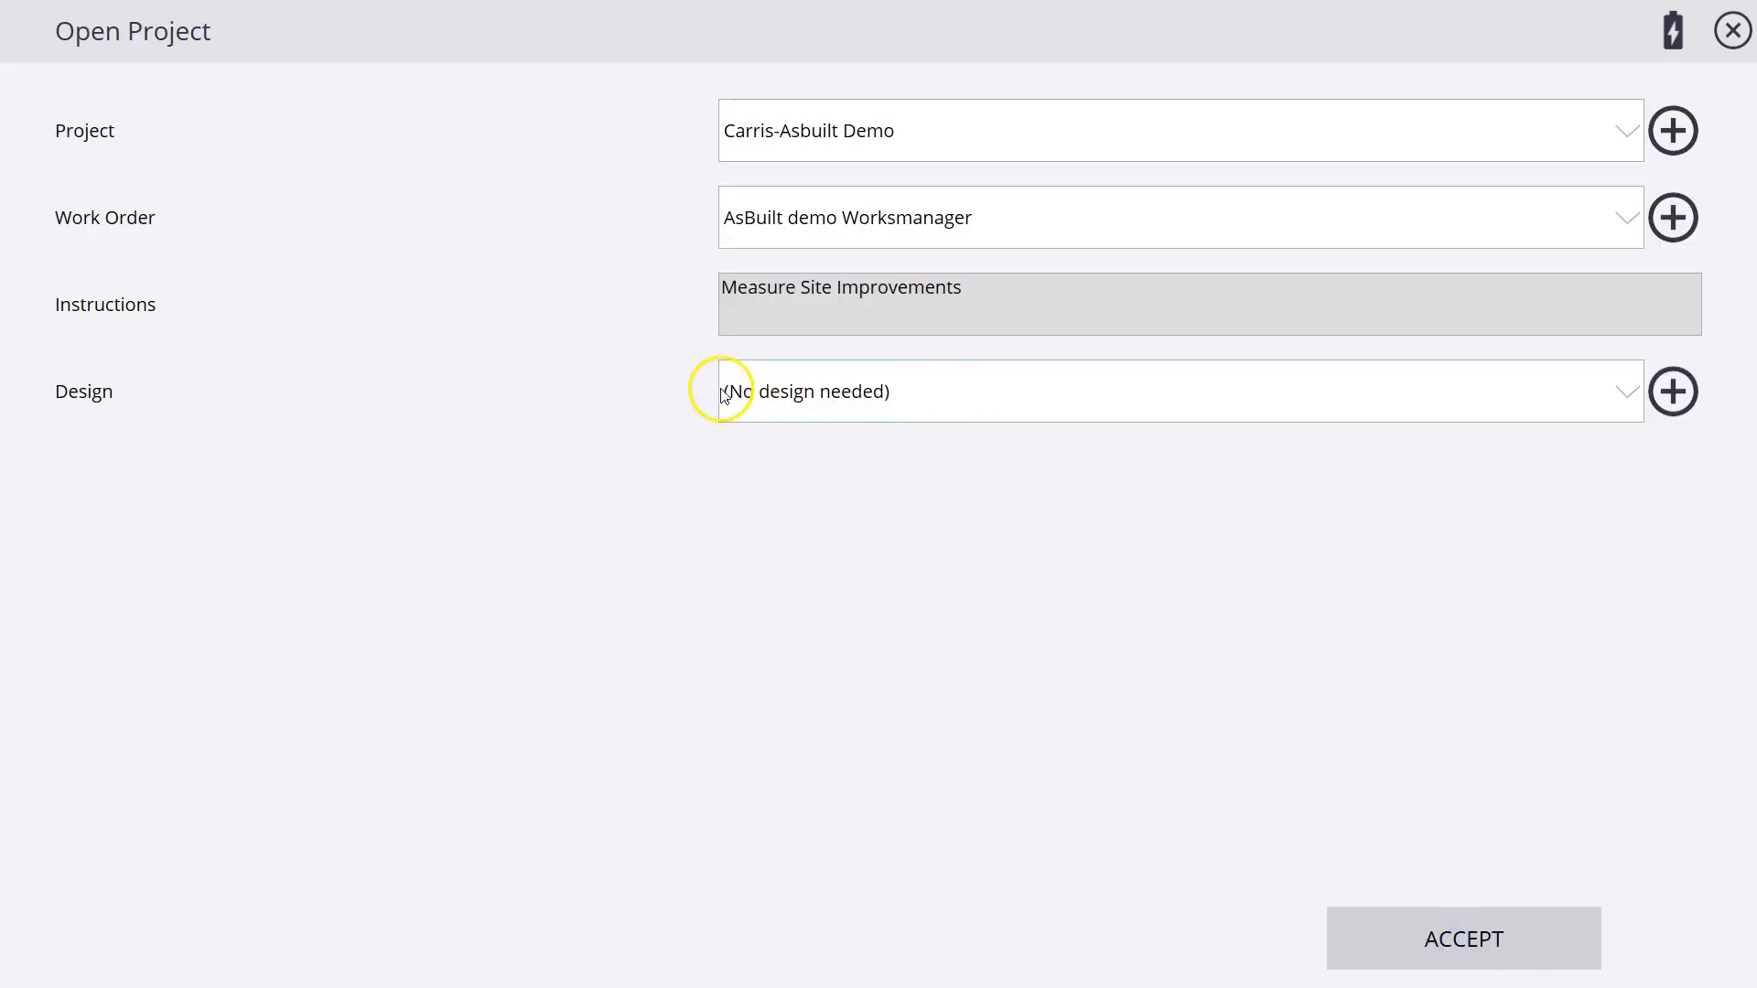
# Select Asbuilt Demo.V01 as the work order's design and check which surfaces can be chosen.
pyautogui.click(1627, 398)
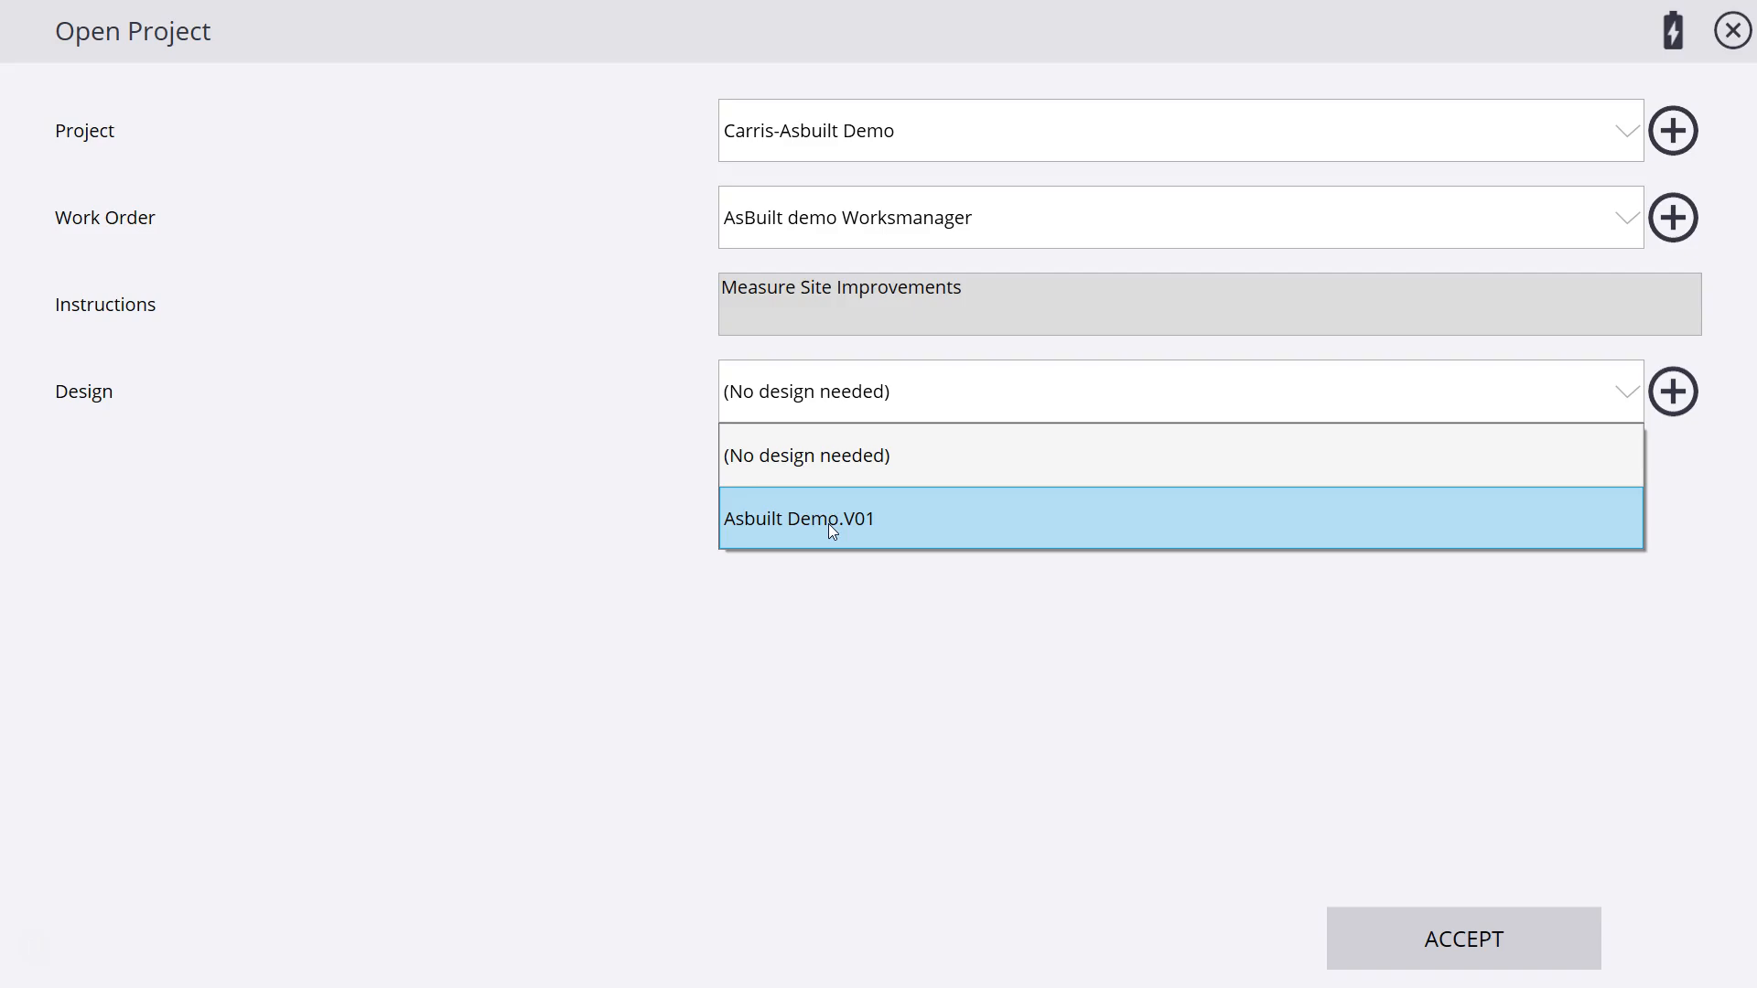
pyautogui.click(830, 521)
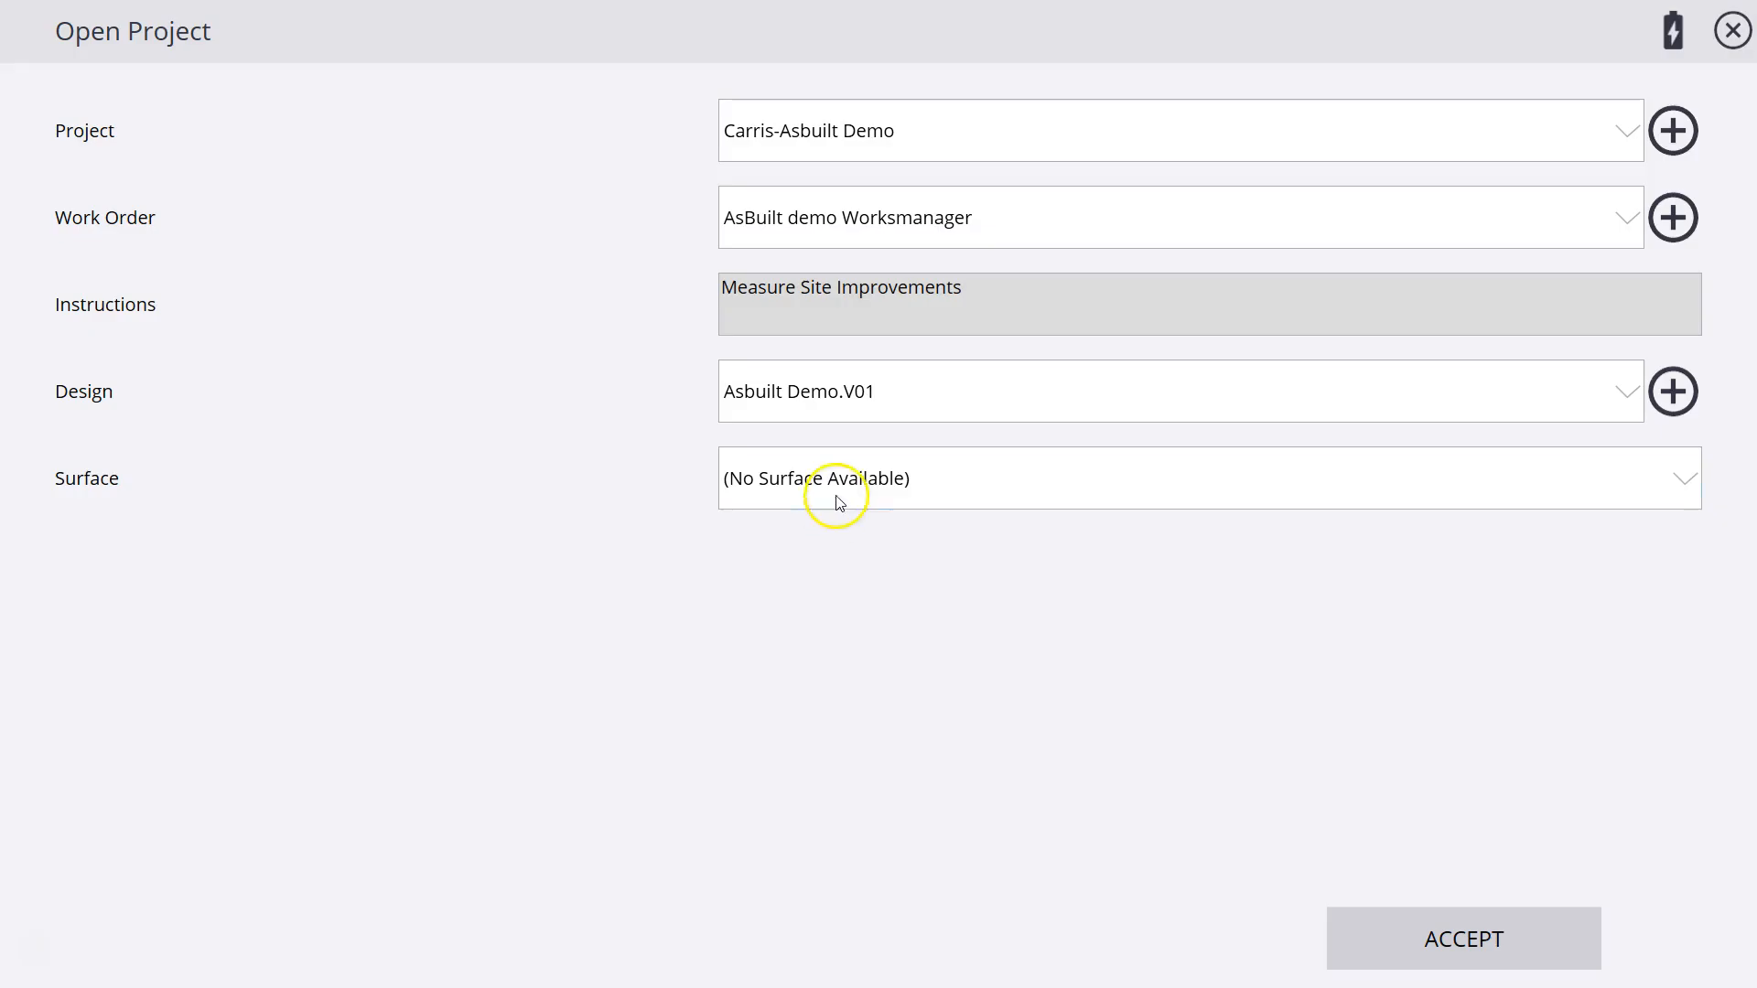
pyautogui.click(839, 502)
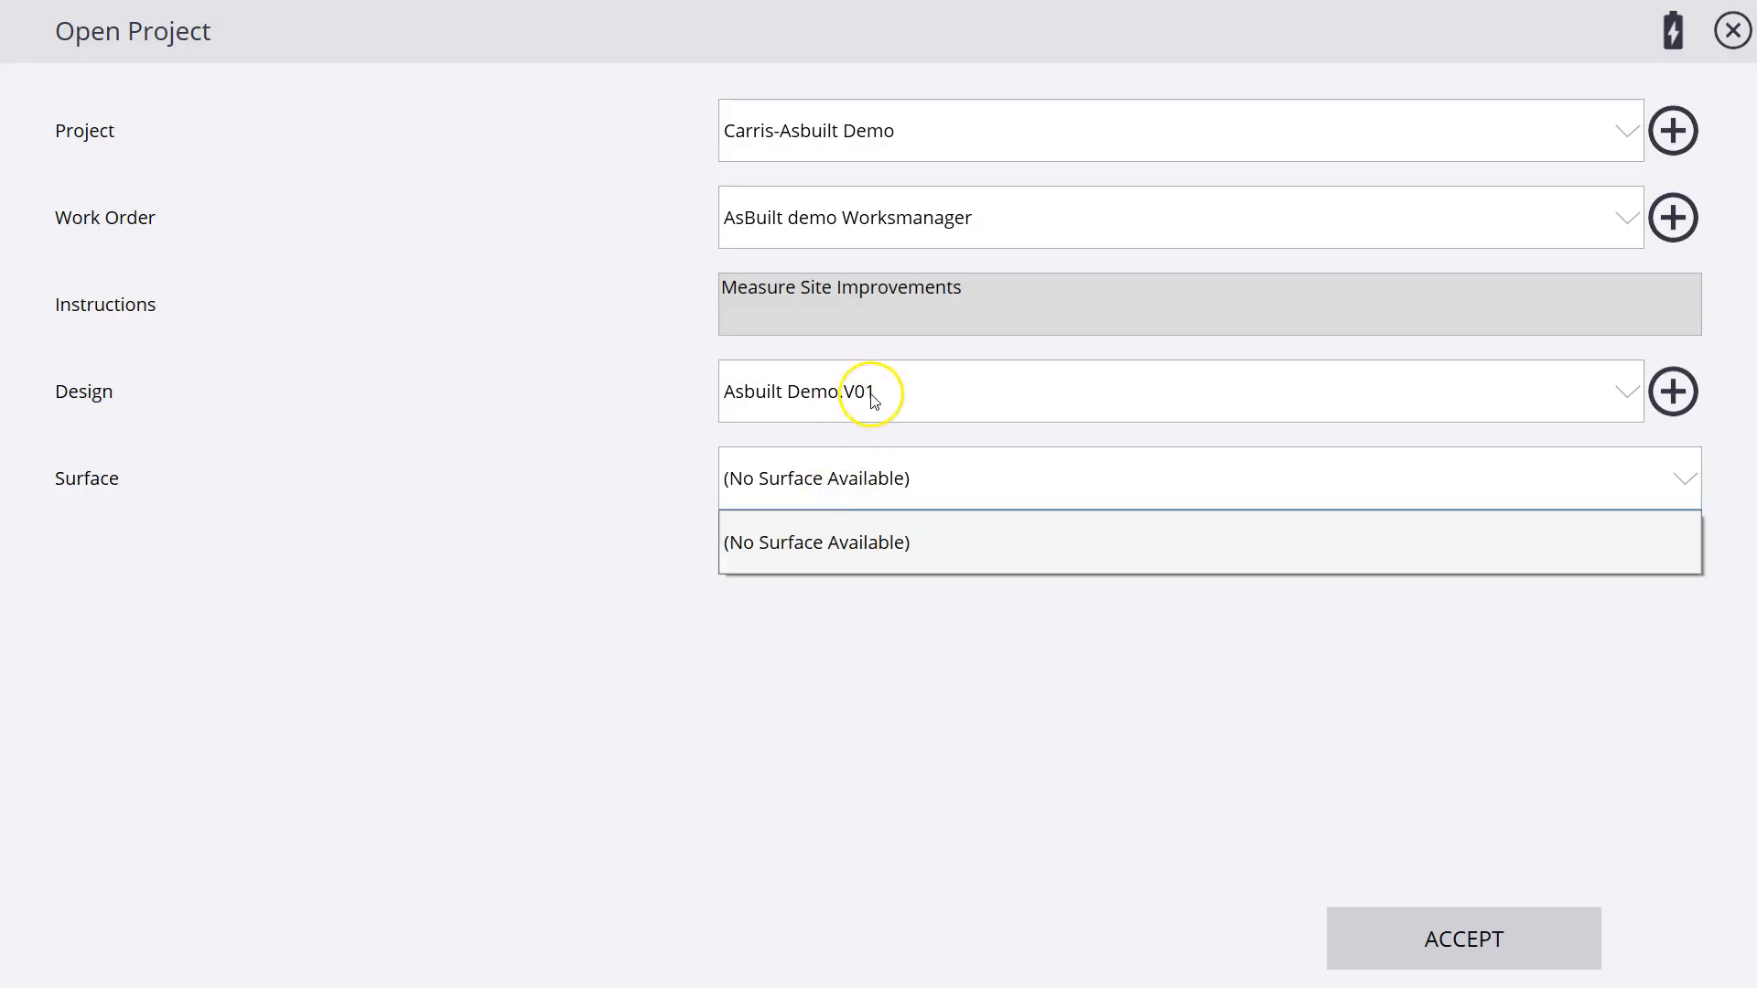
pyautogui.click(550, 395)
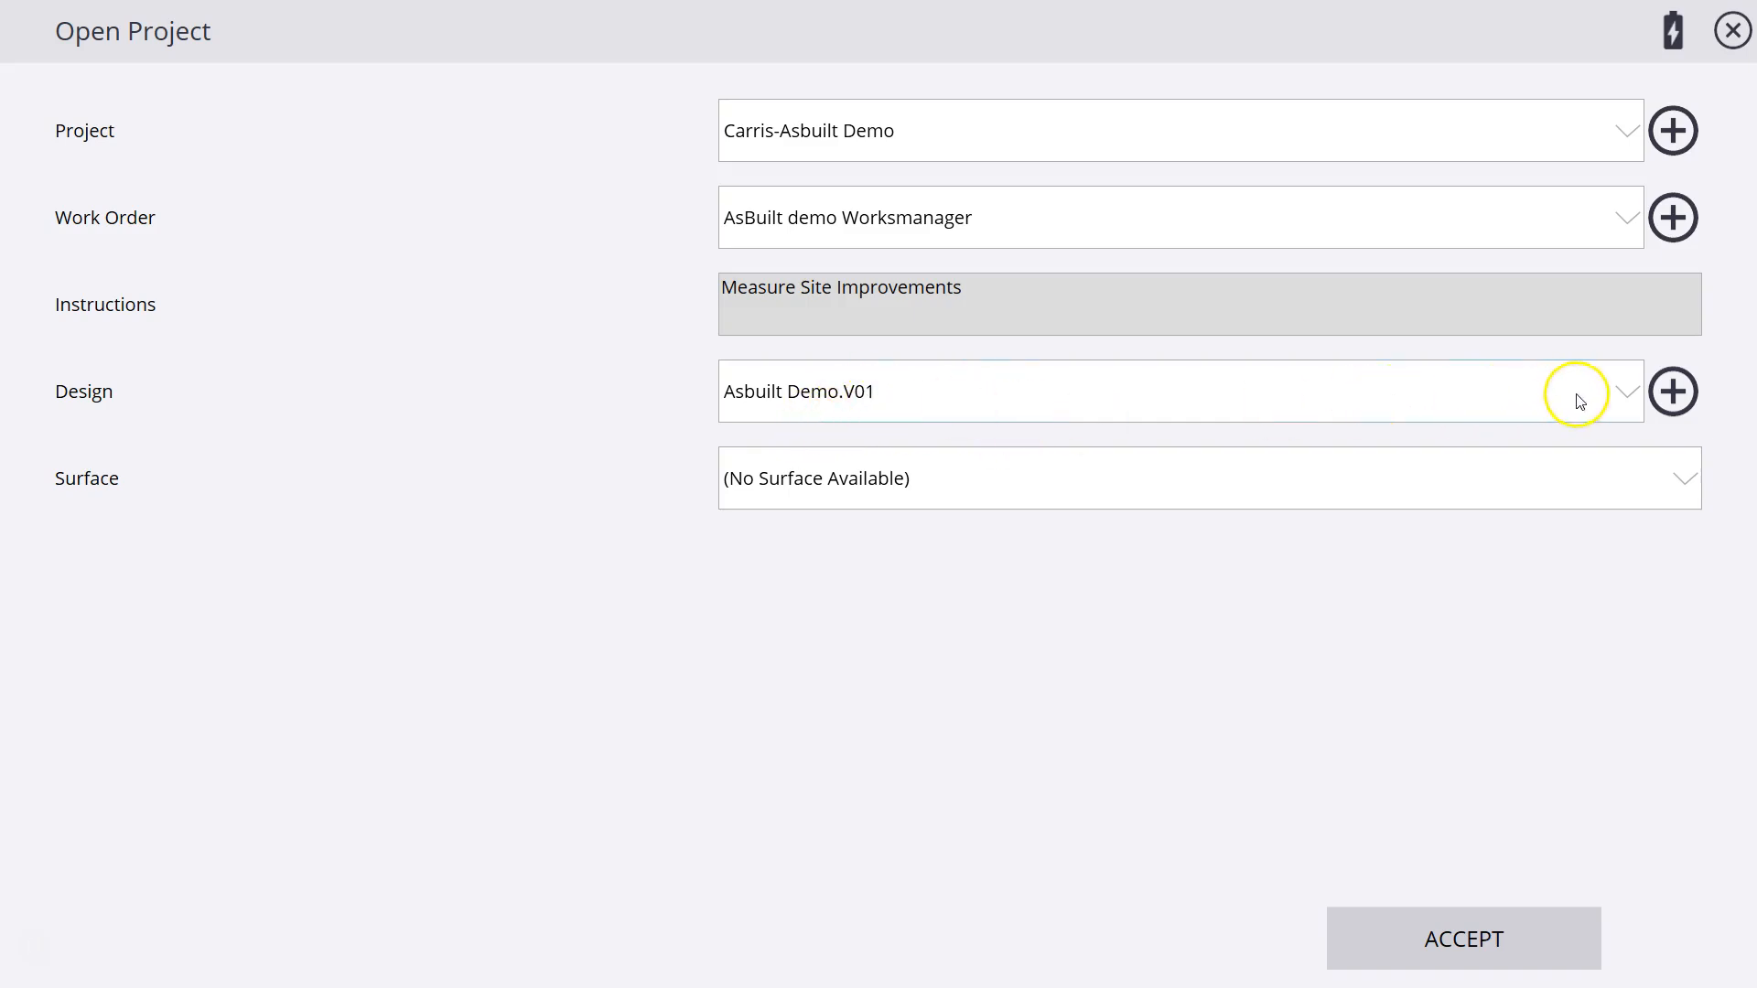
# Start creating a new design and name it "Background Map".
pyautogui.click(1679, 403)
pyautogui.click(759, 135)
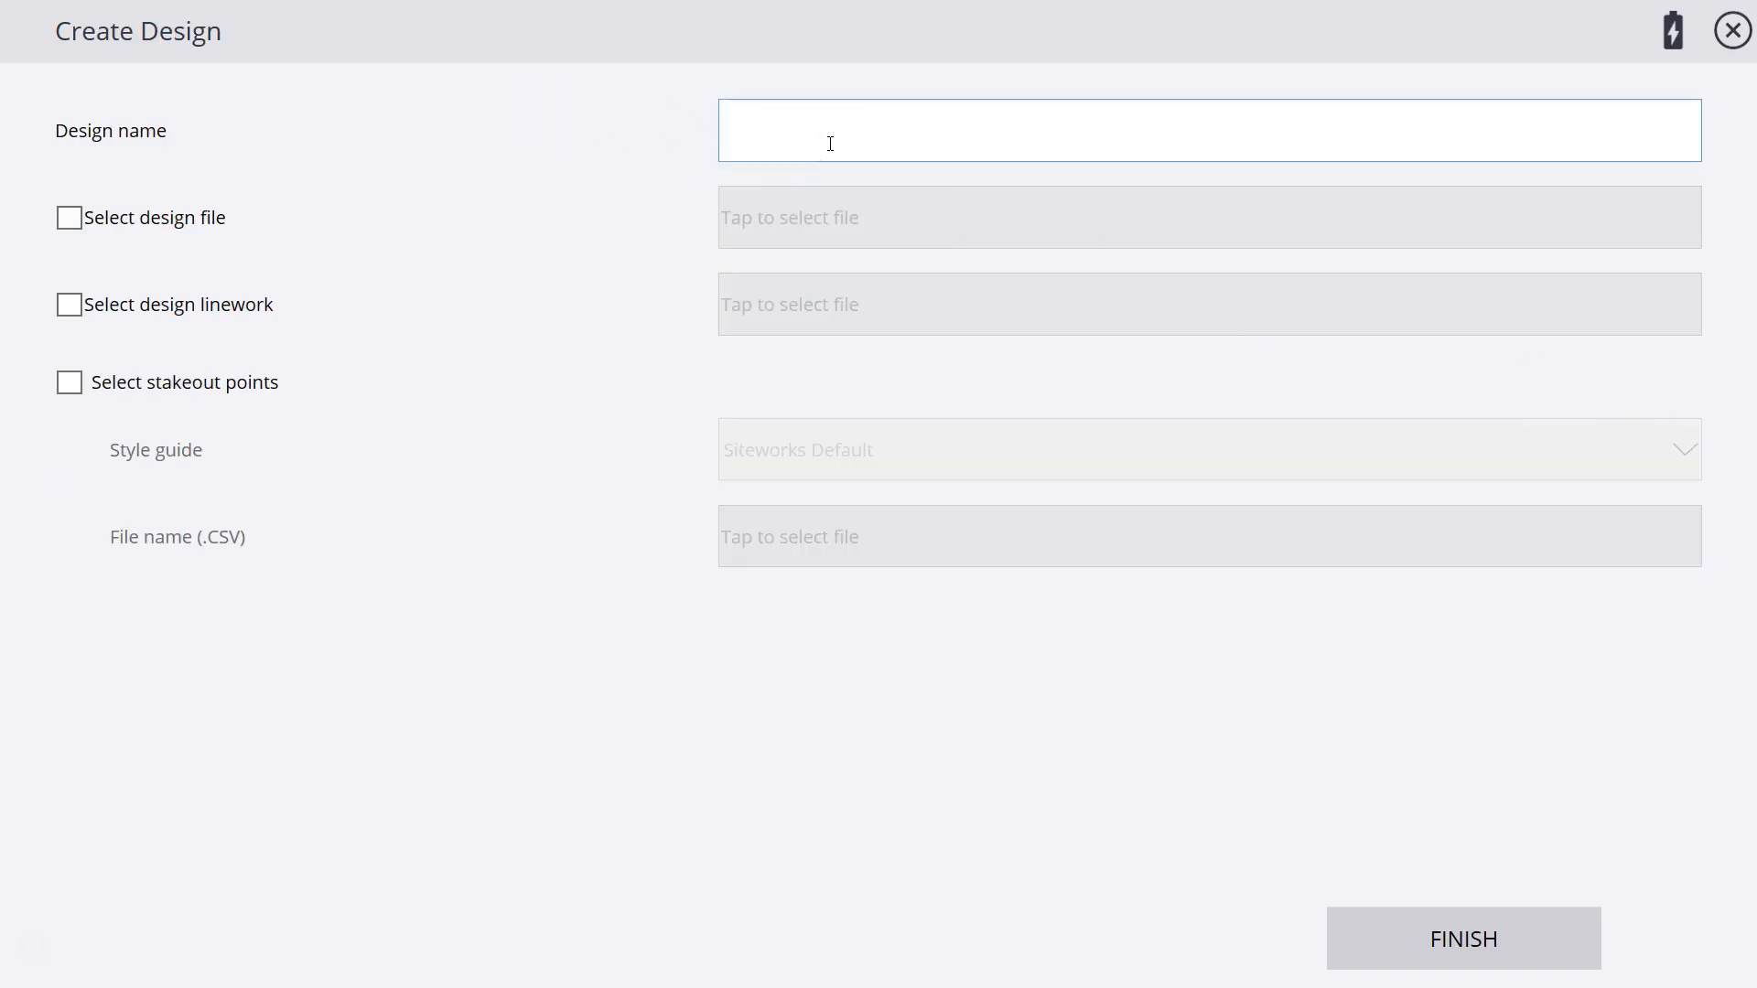
pyautogui.write('Background Map')
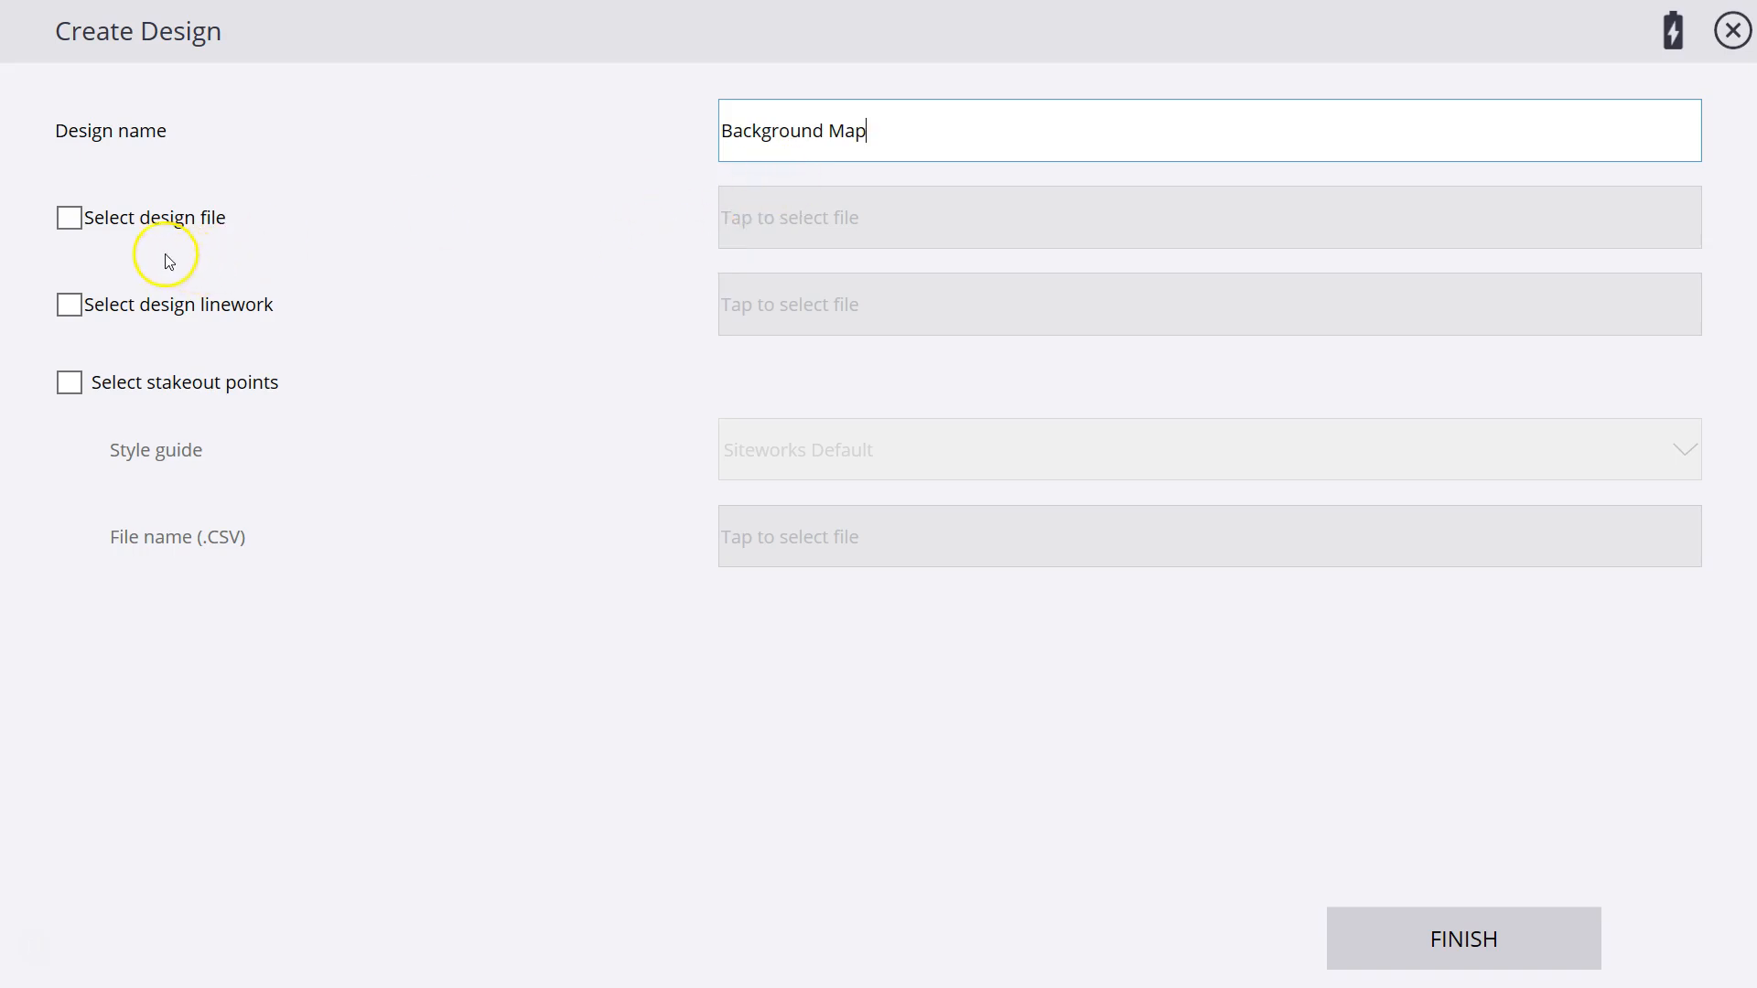
# Enable the design file option and assign AsBUILT DMEO SURFACE.ttm from the Trimble Siteworks Asbuilt Training folder in C:\Trimble Synchronizer Data.
pyautogui.click(69, 219)
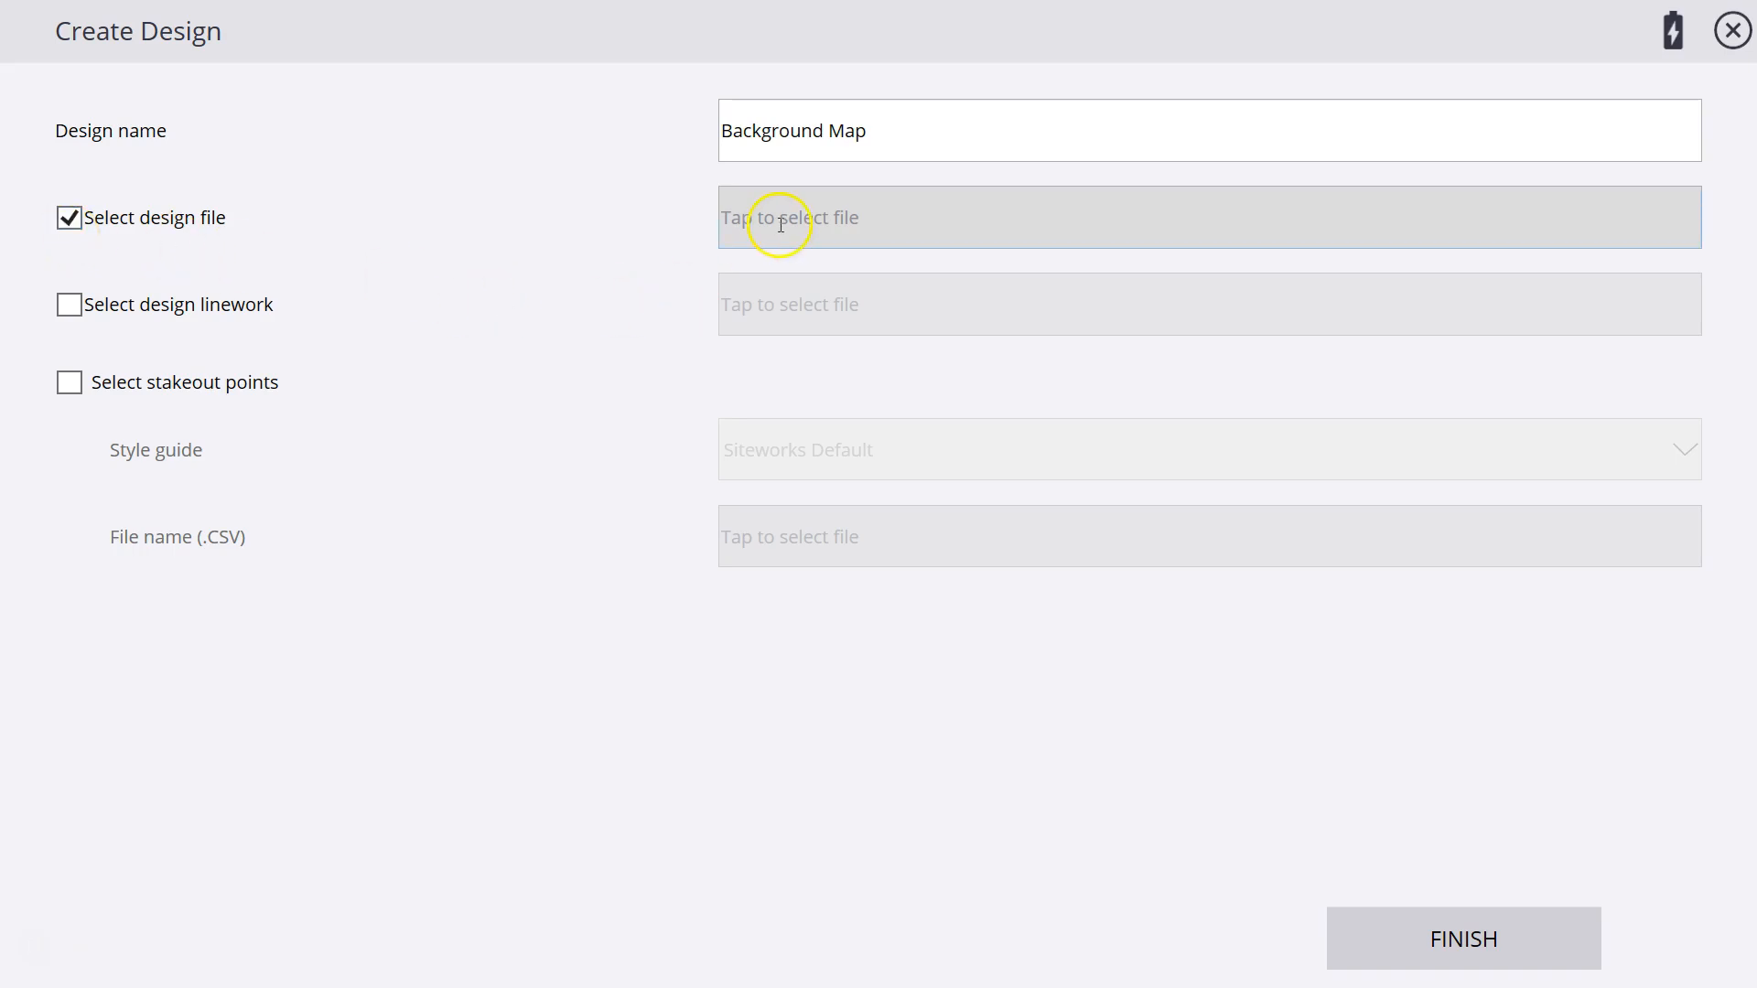
pyautogui.click(859, 218)
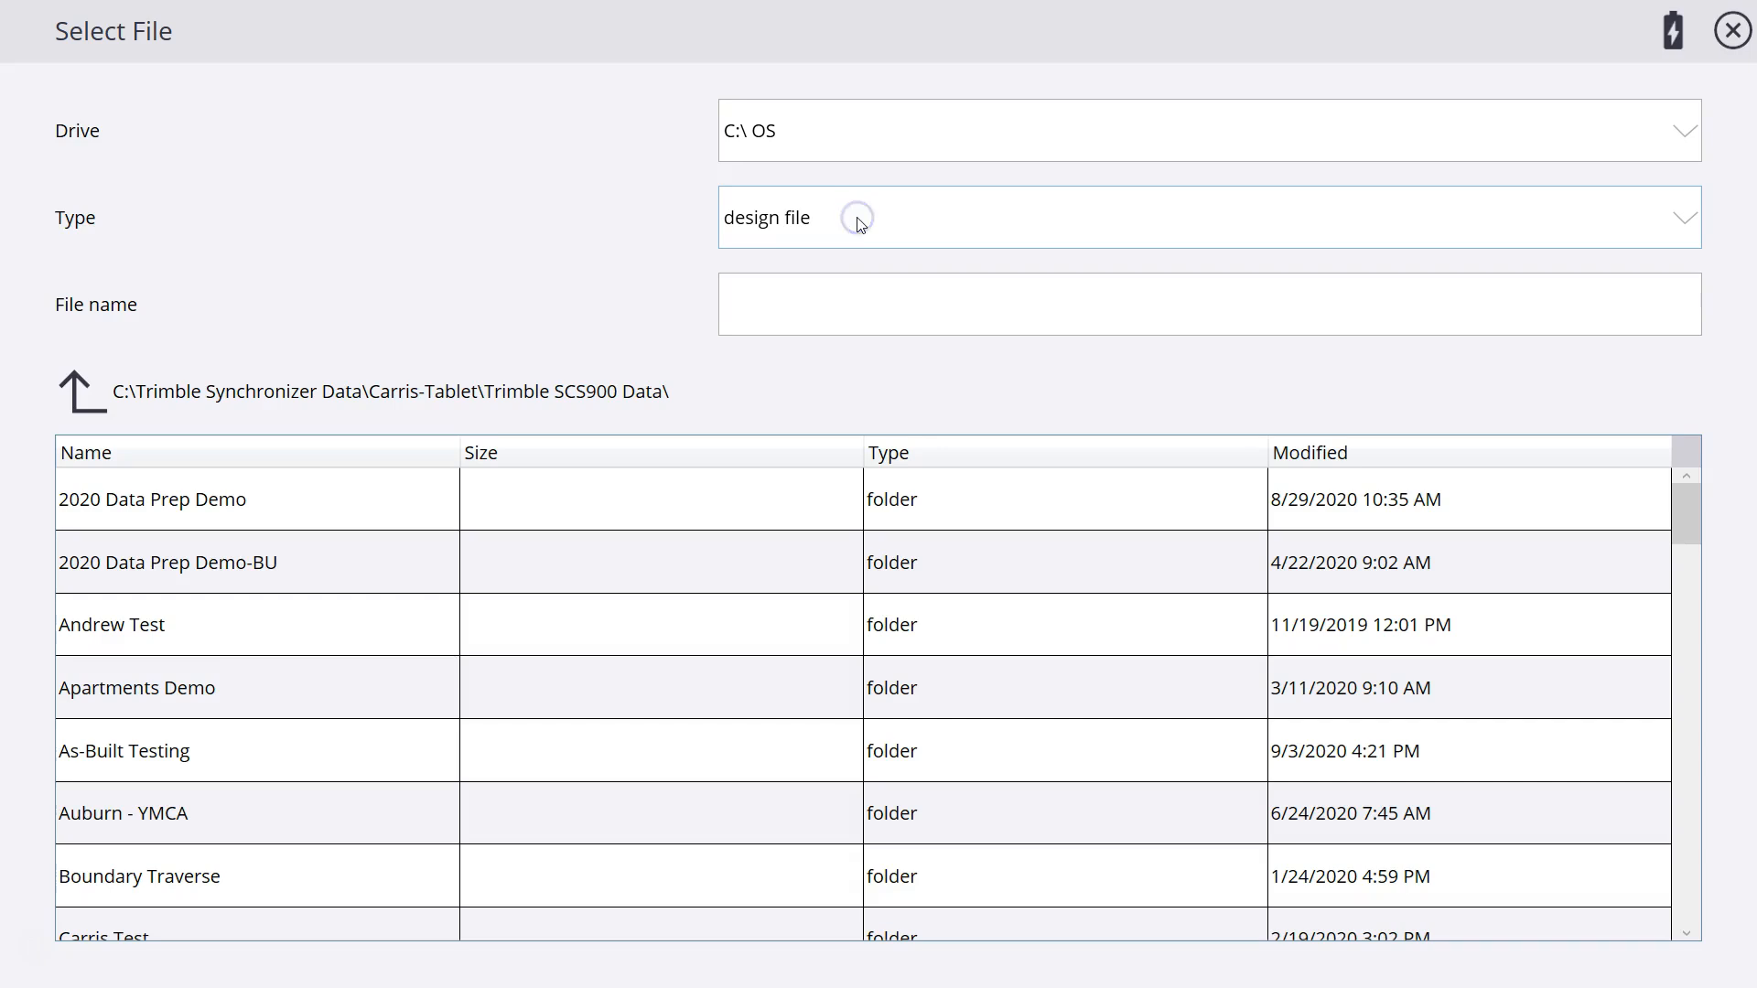
pyautogui.click(77, 403)
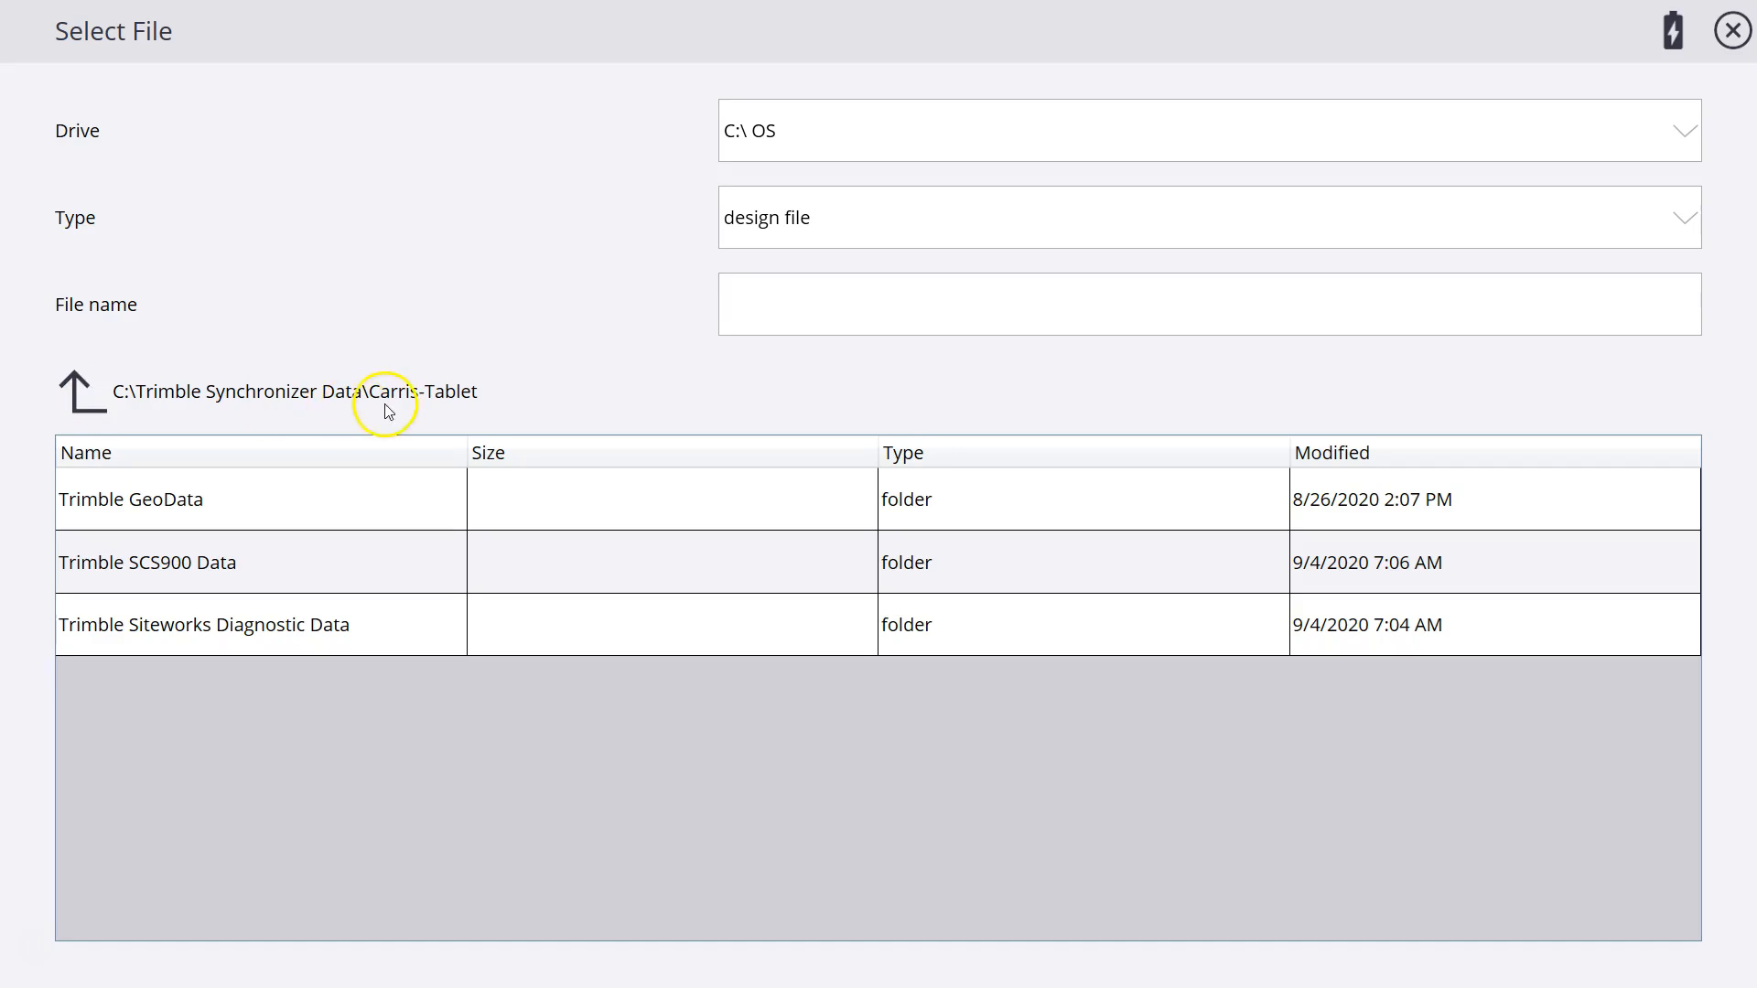
pyautogui.click(79, 399)
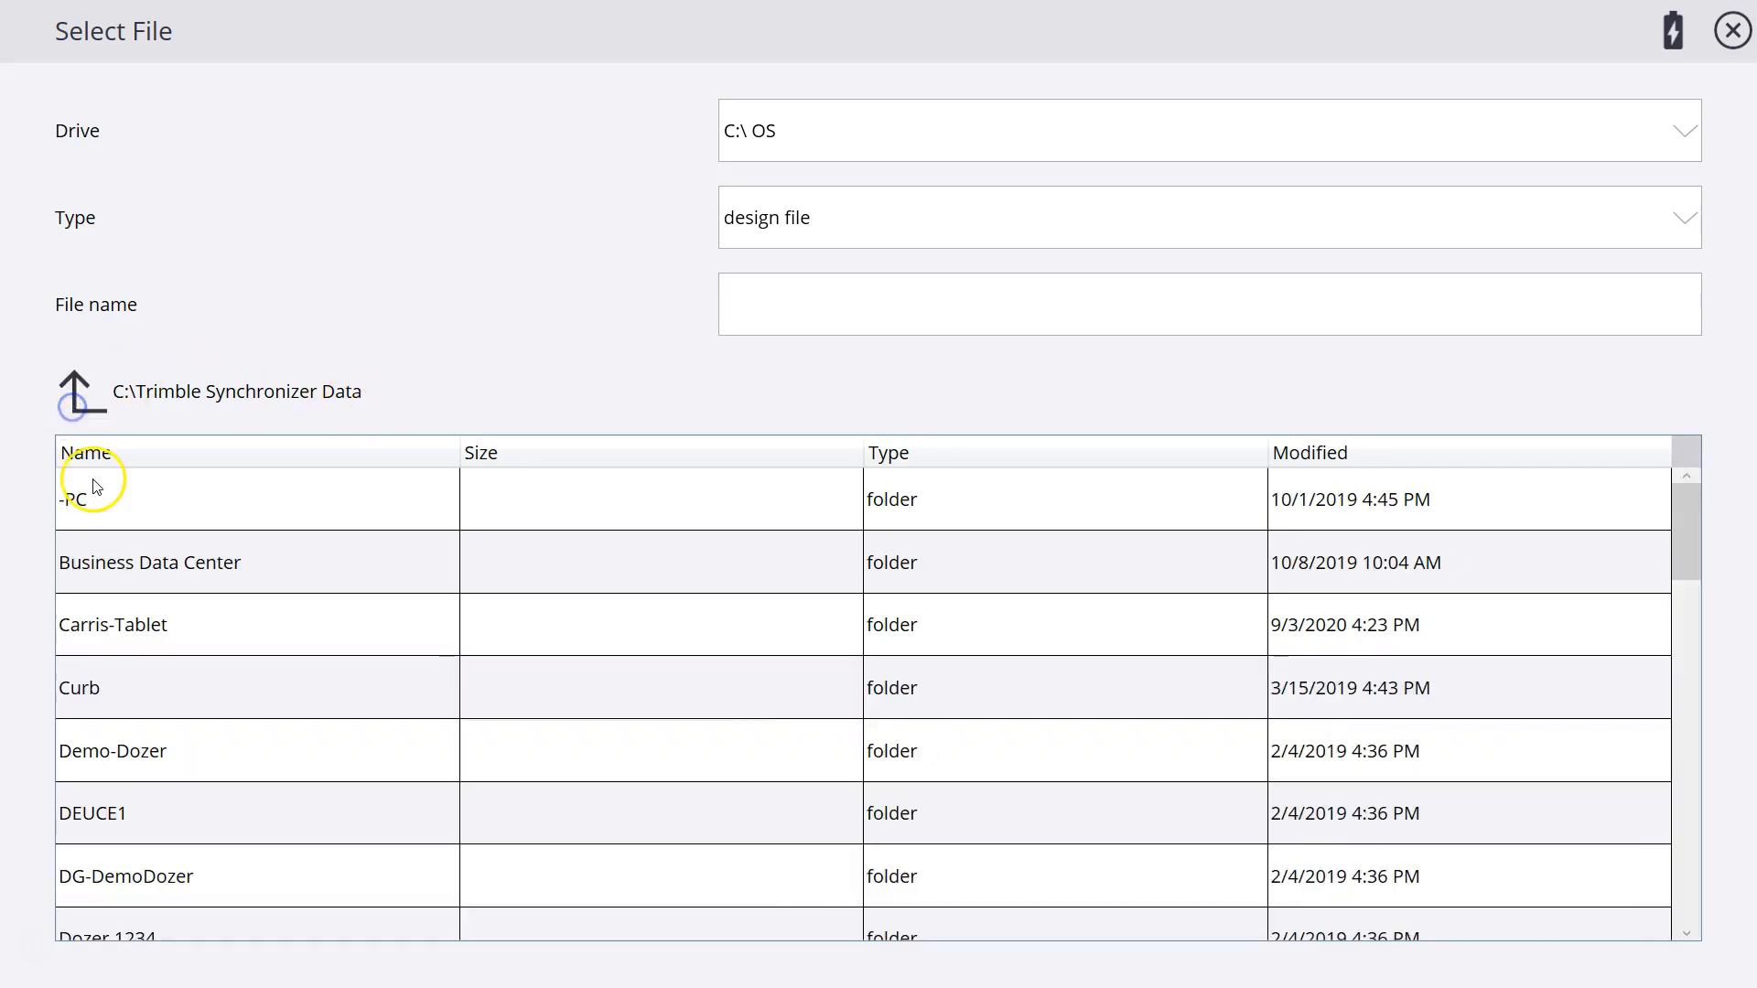
pyautogui.scroll(-4, 306, 585)
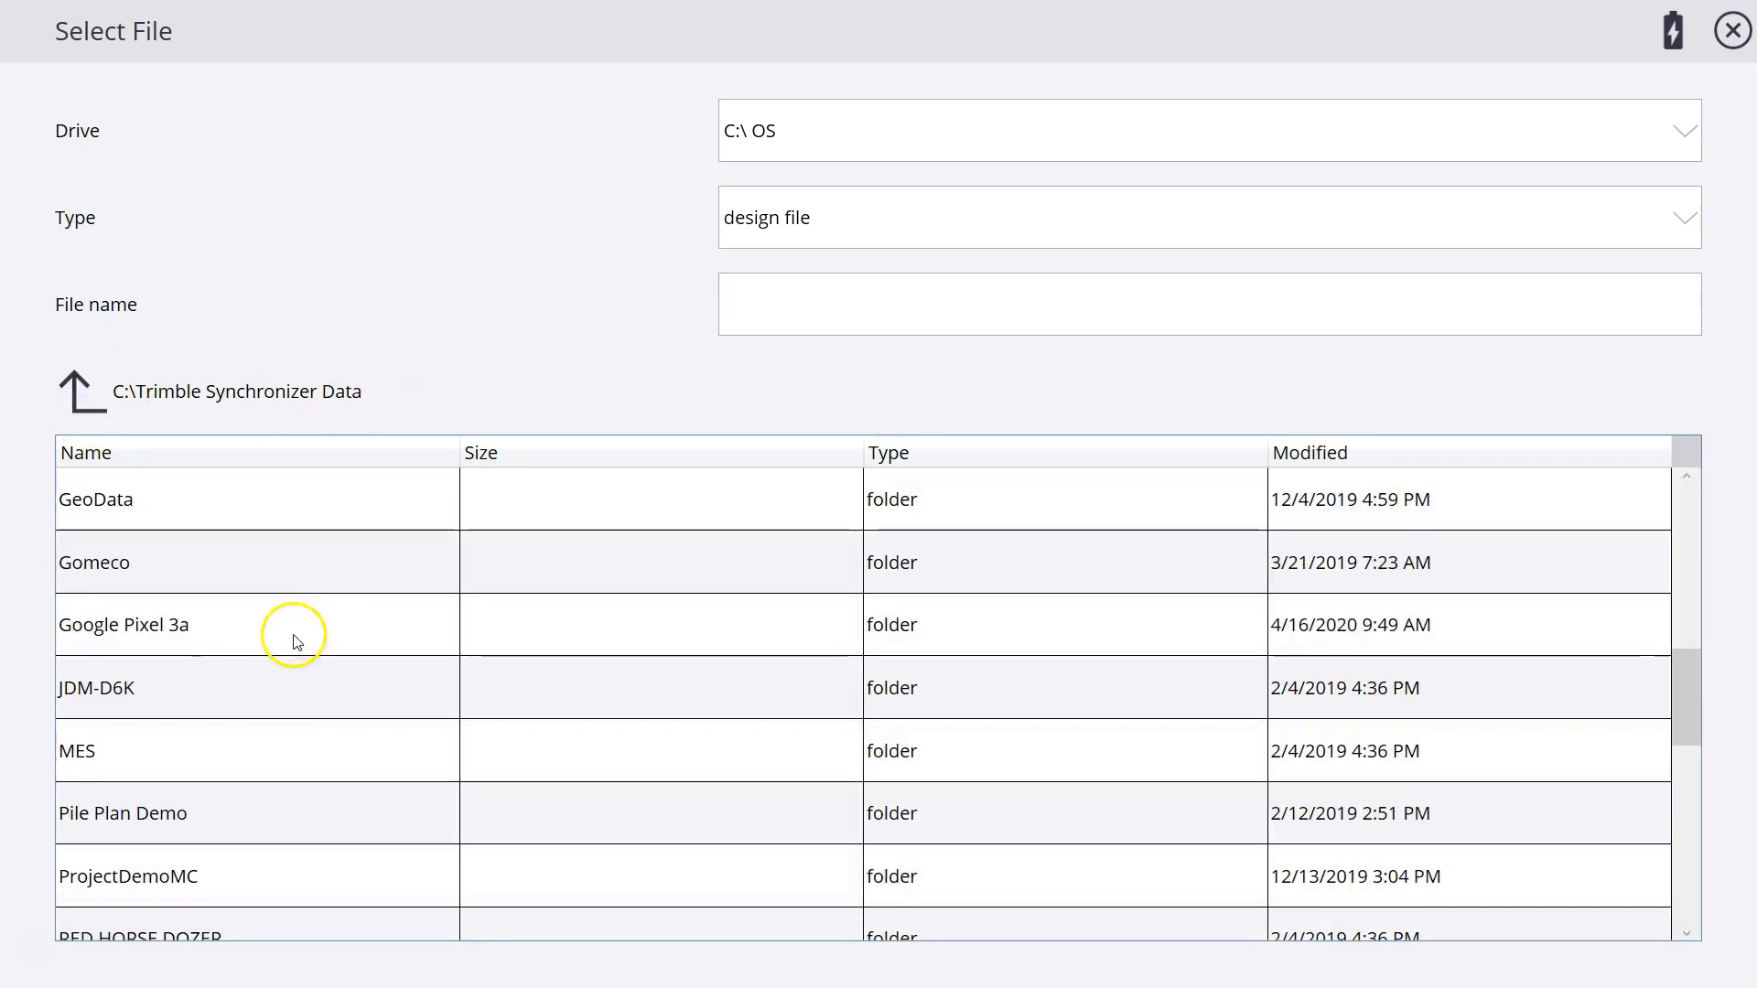
pyautogui.scroll(-4, 267, 699)
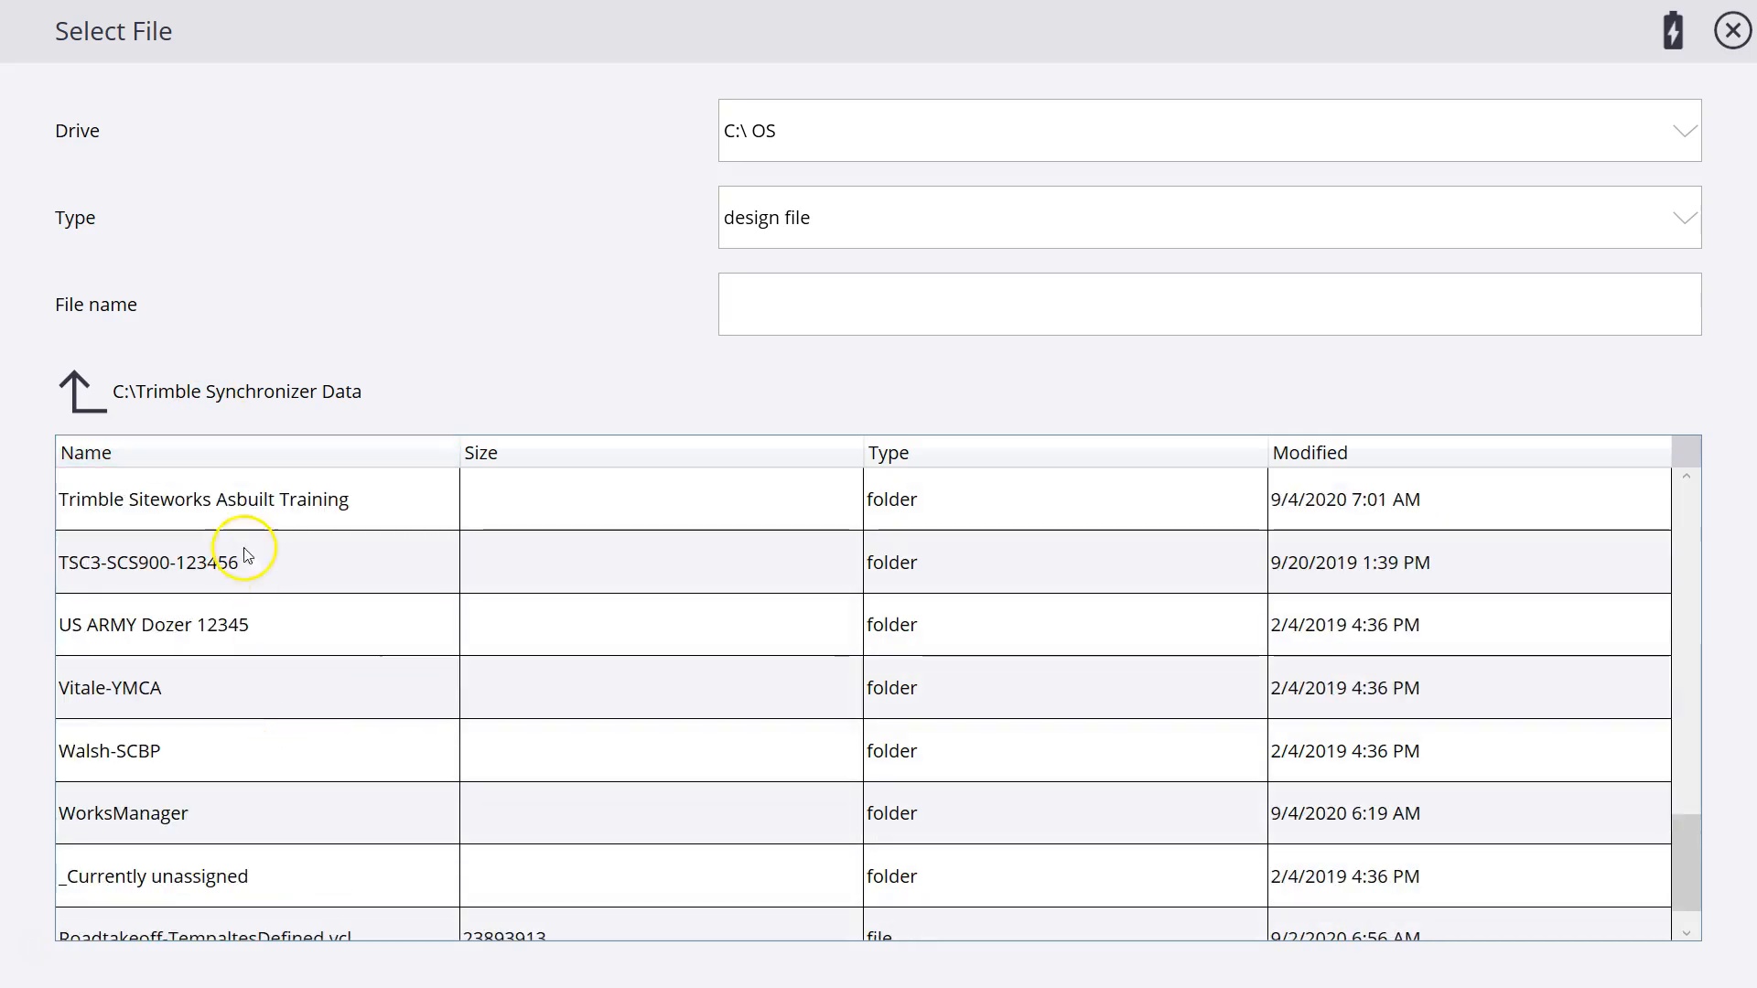
pyautogui.doubleClick(263, 505)
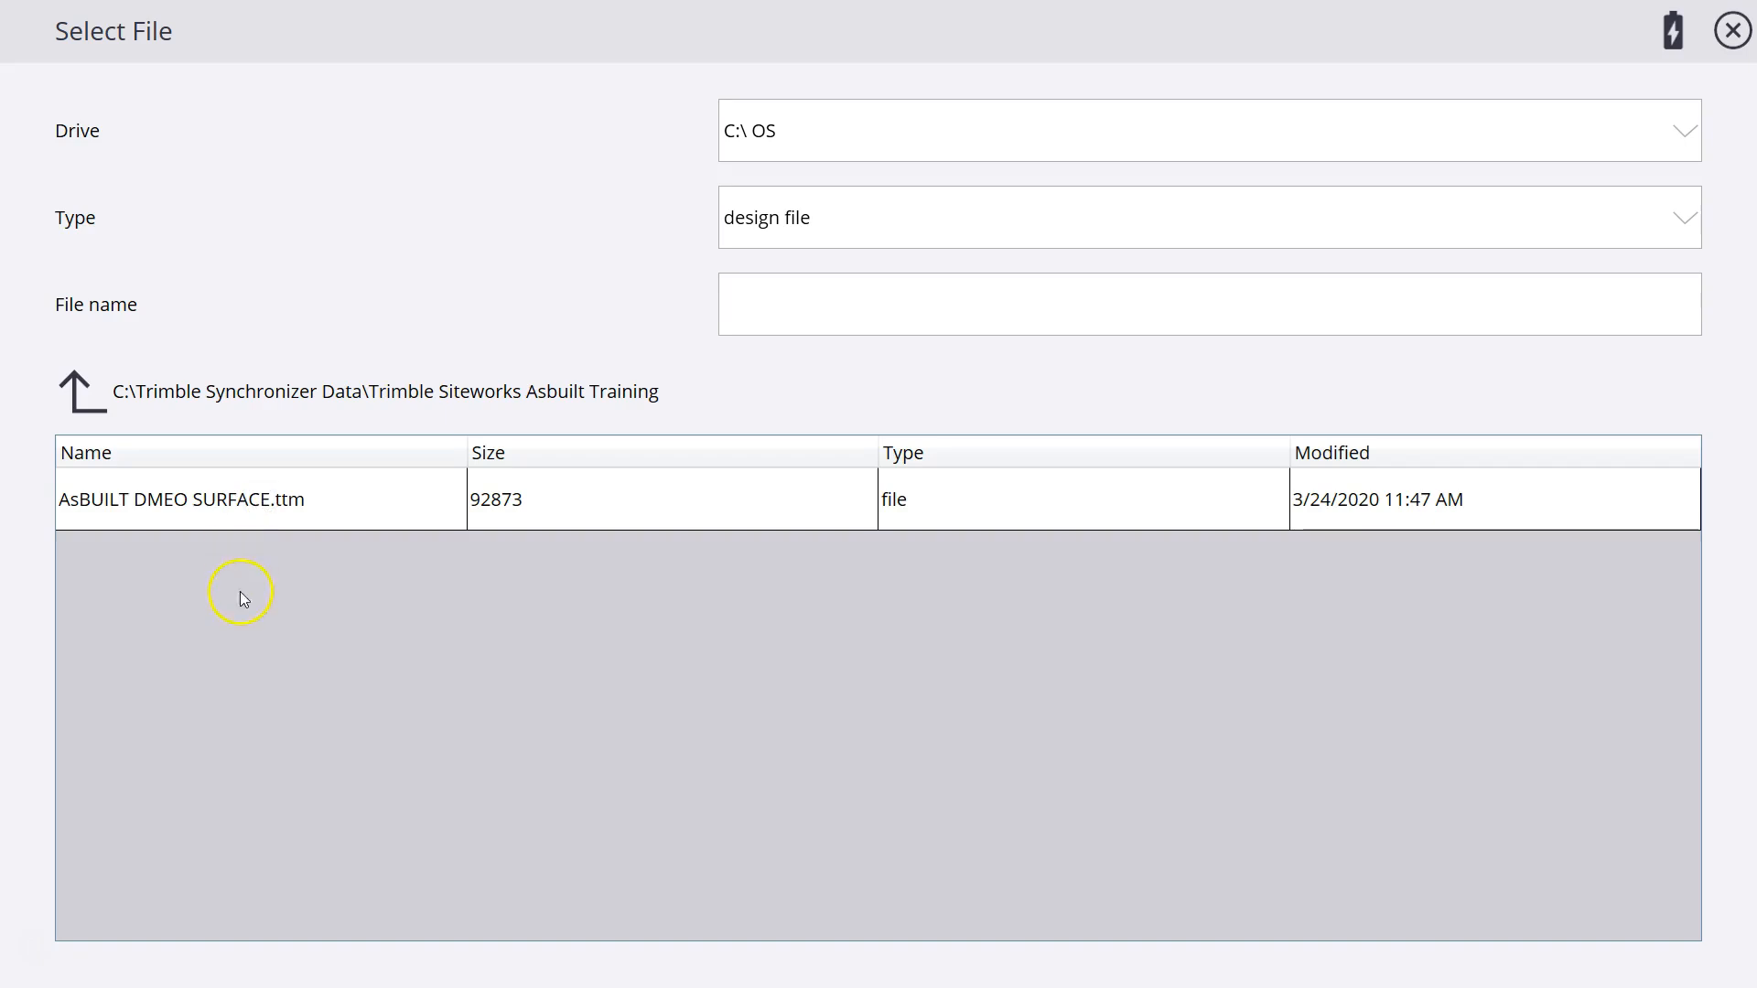
pyautogui.click(205, 501)
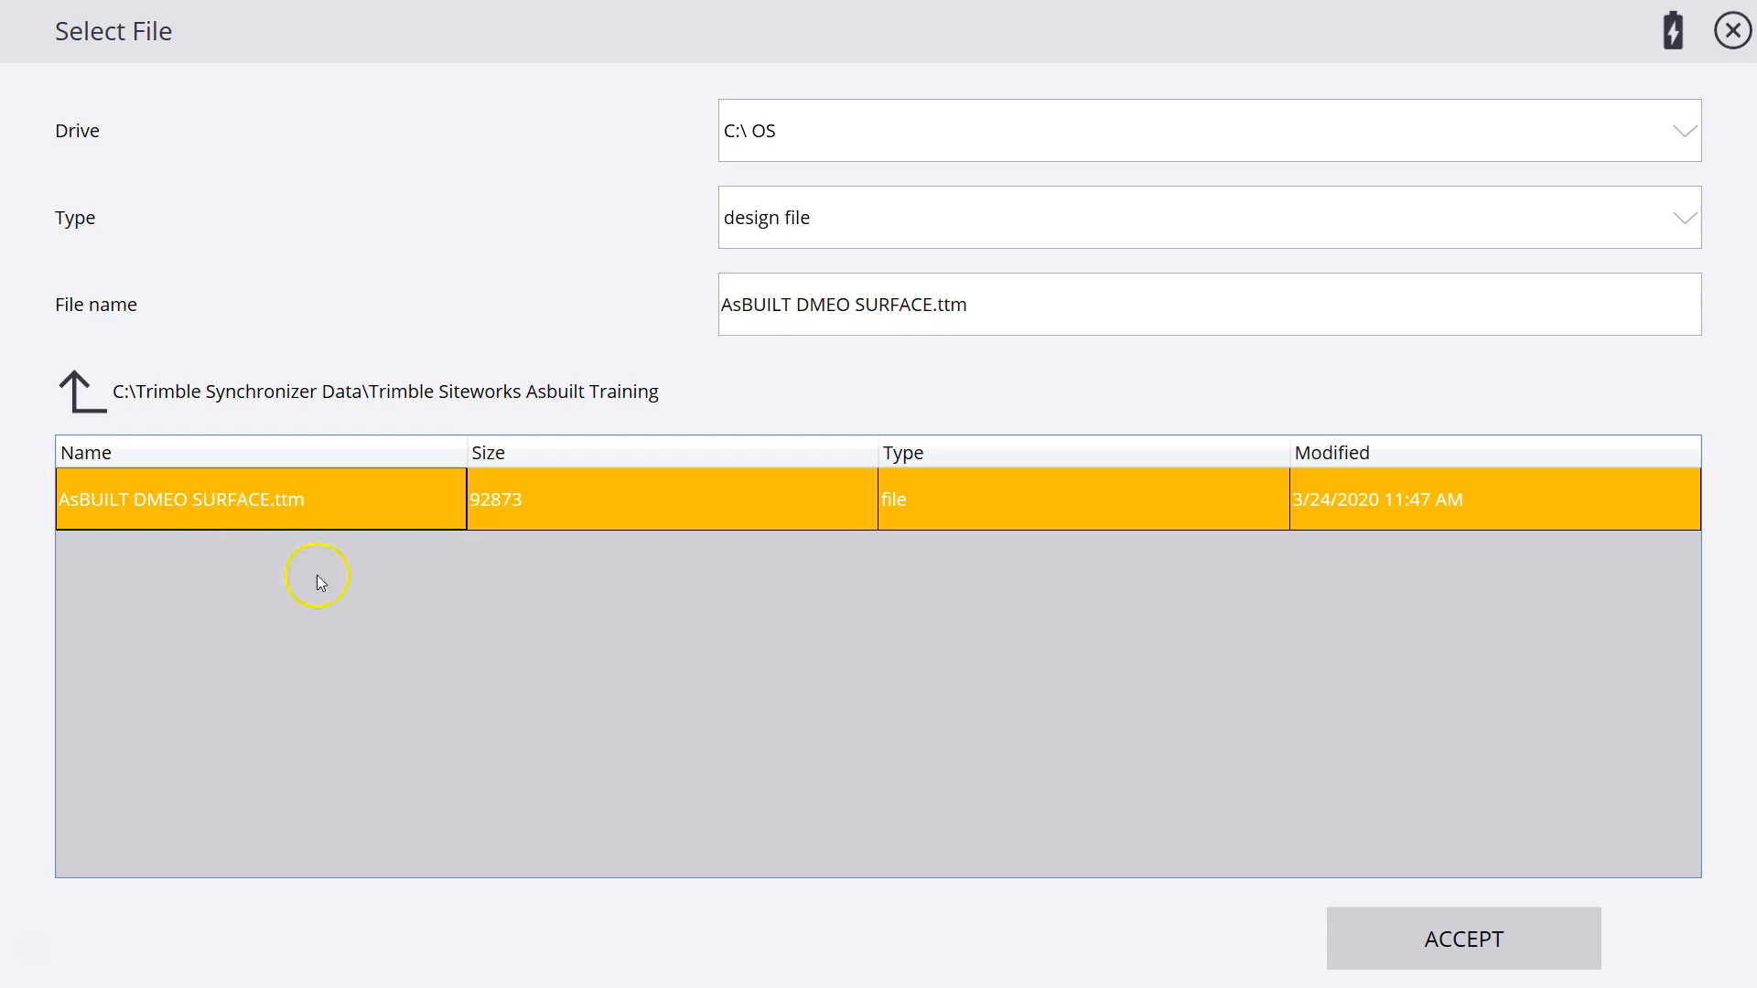
pyautogui.click(1442, 955)
pyautogui.click(1451, 951)
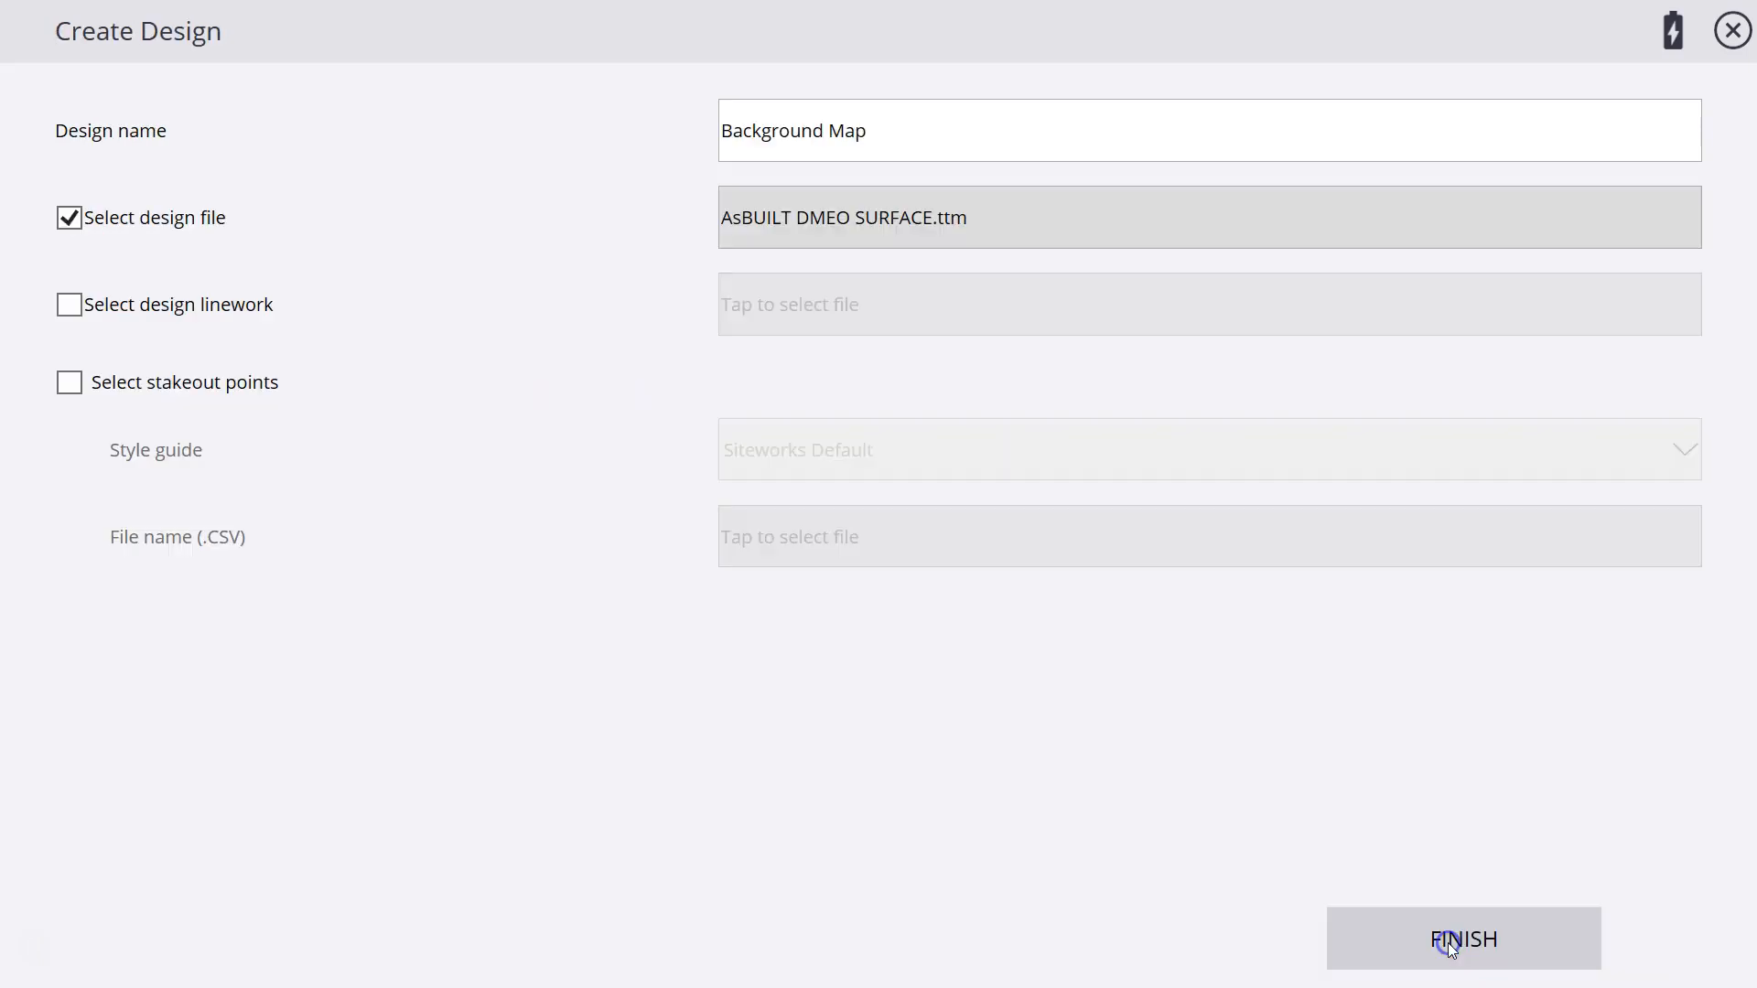
# Enable design linework for the Background Map design and assign the As-Built.dxf file from the same folder.
pyautogui.click(73, 305)
pyautogui.click(907, 316)
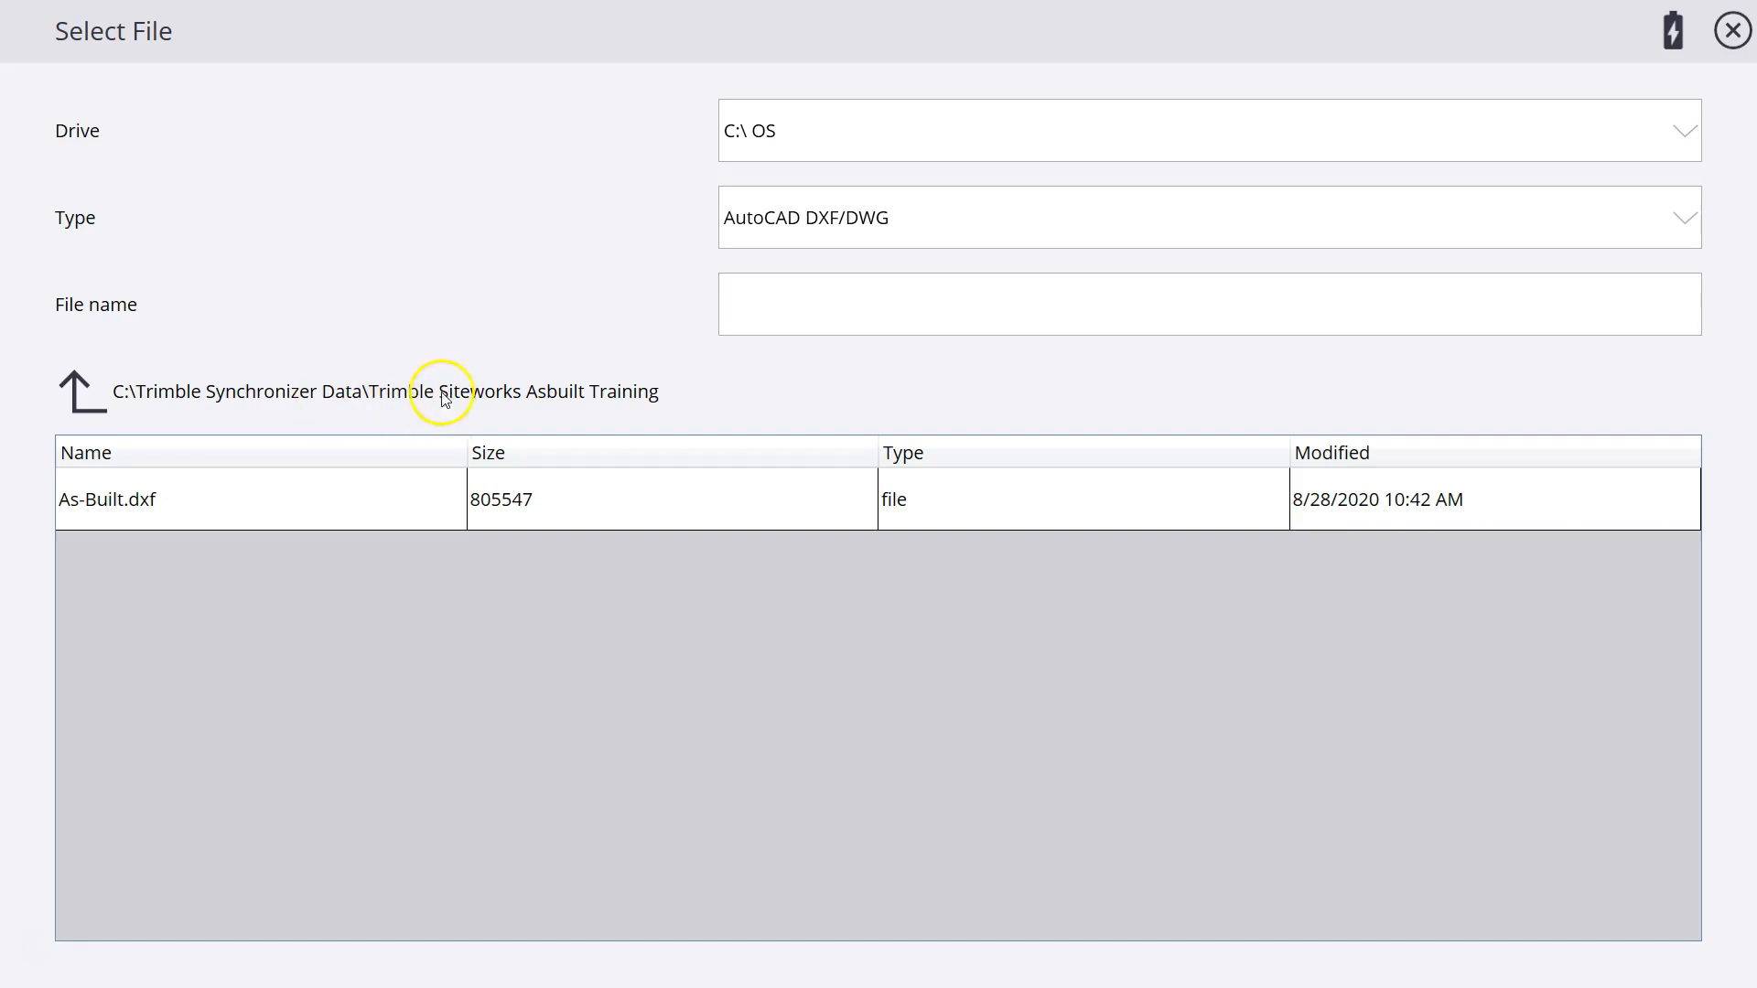
pyautogui.click(170, 500)
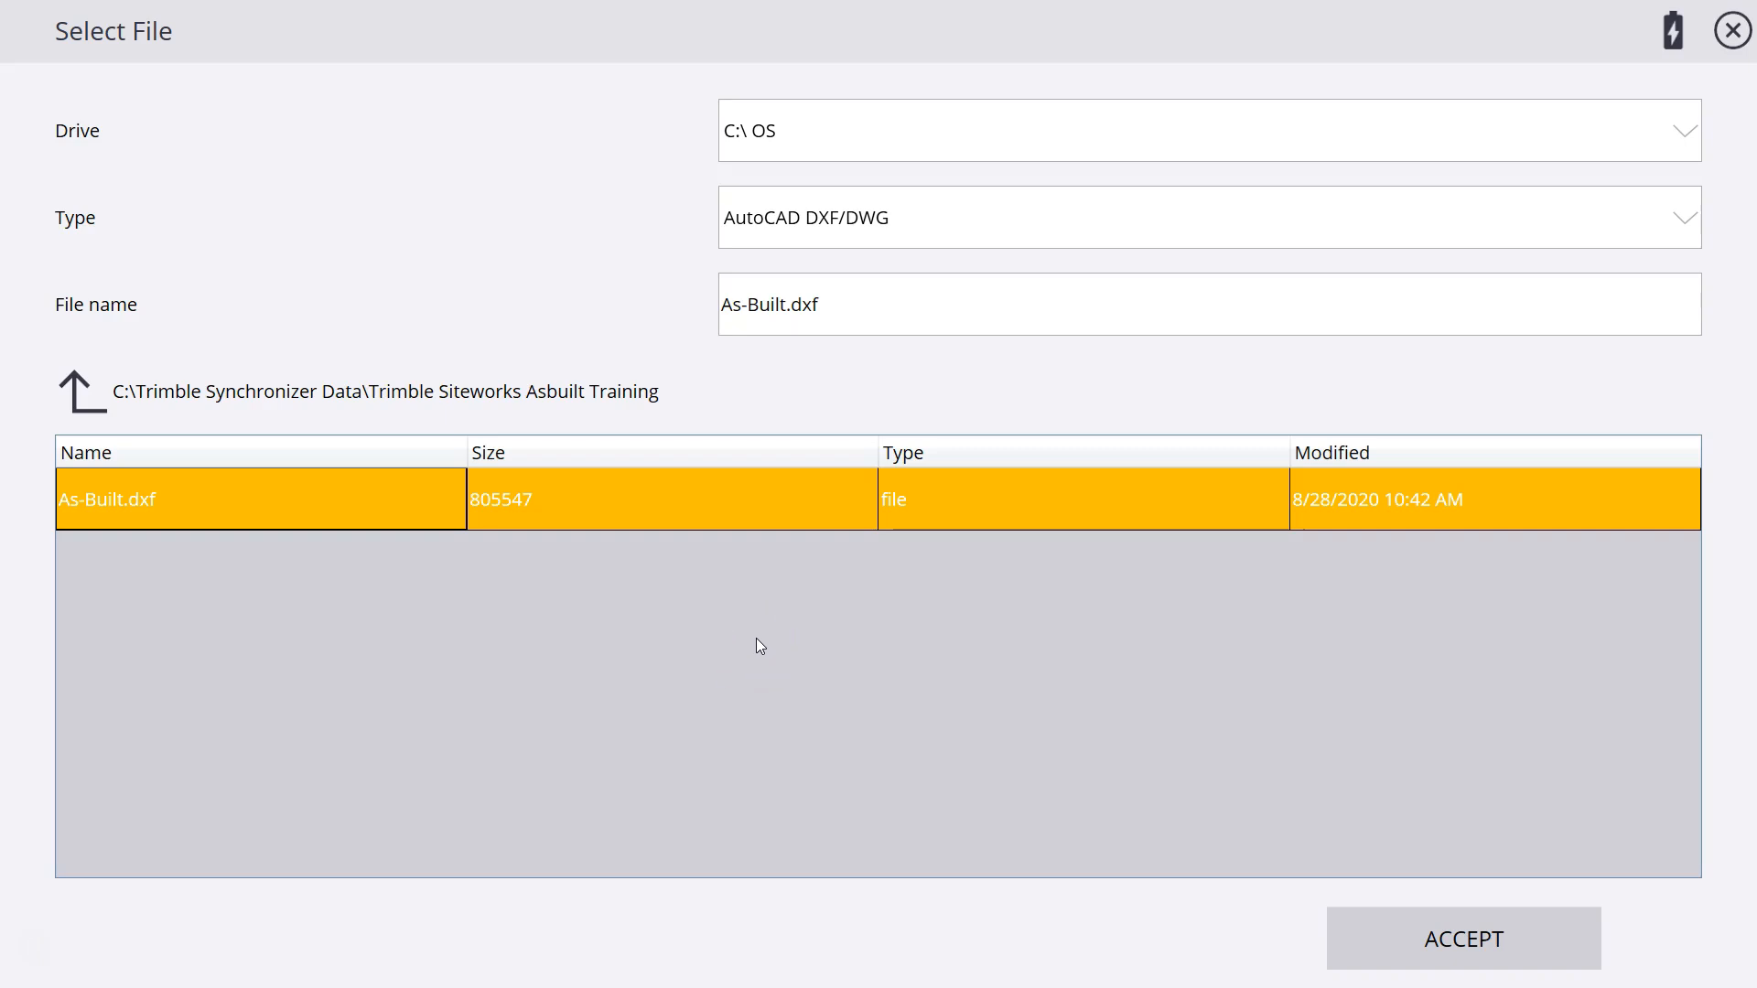
pyautogui.click(774, 678)
pyautogui.click(1474, 936)
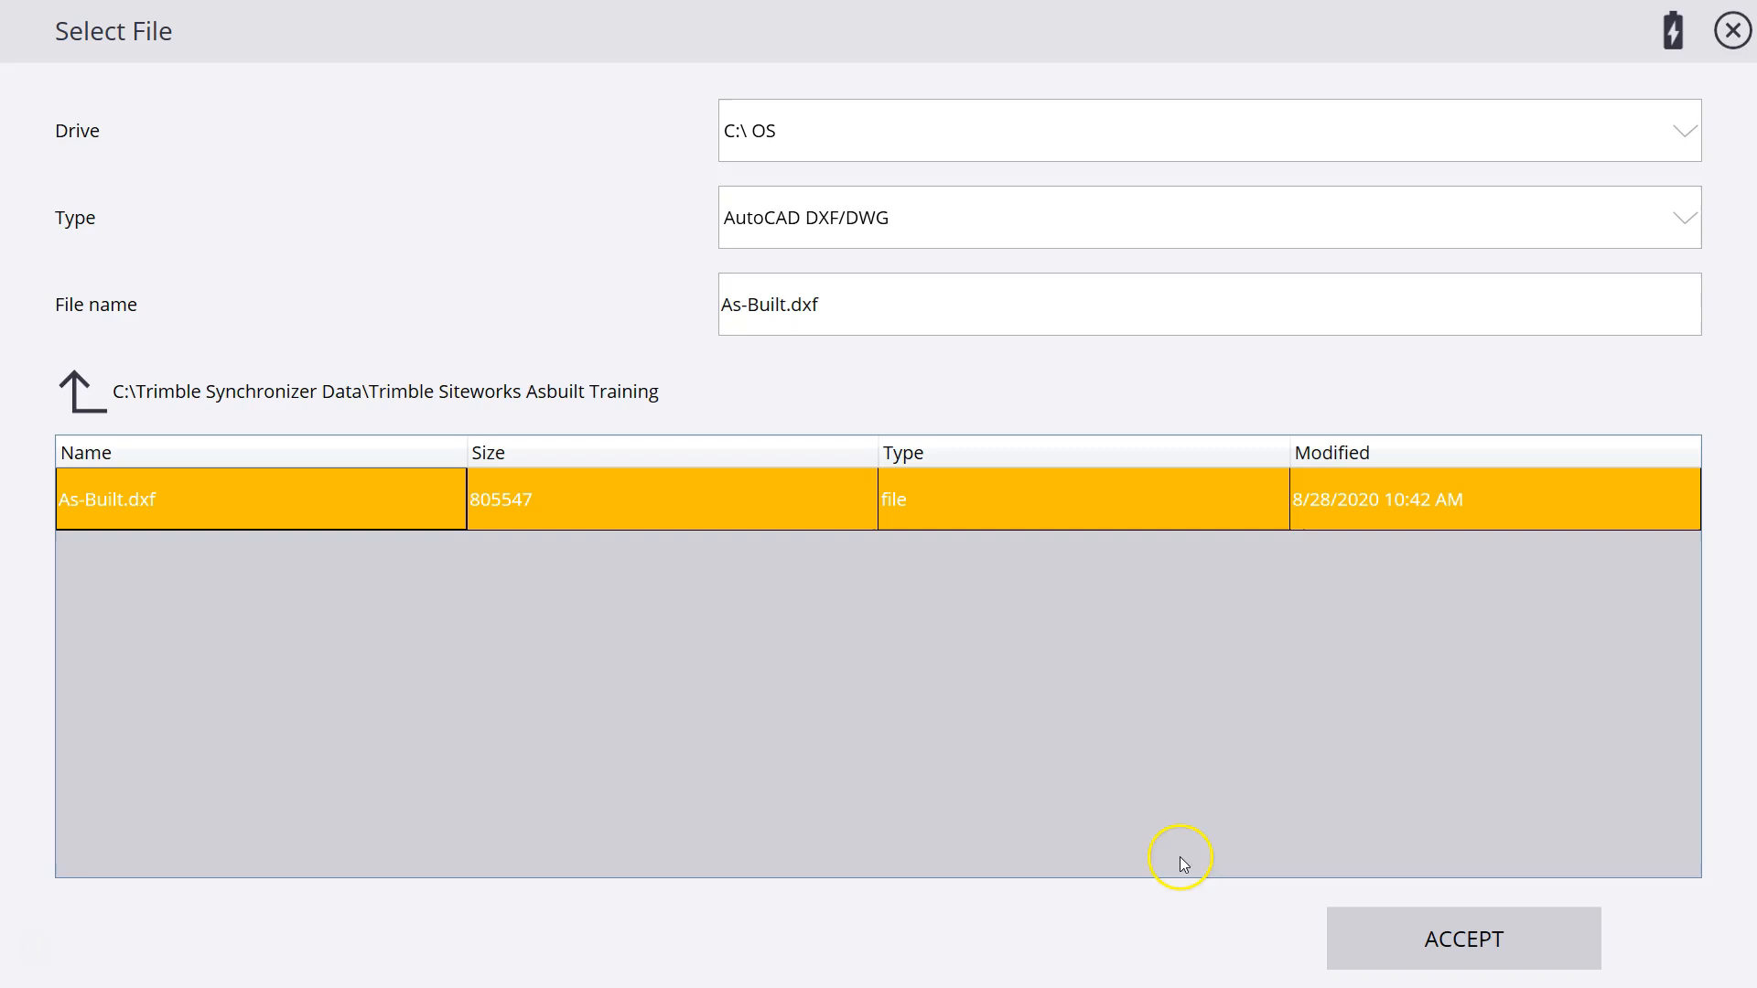
pyautogui.click(1444, 942)
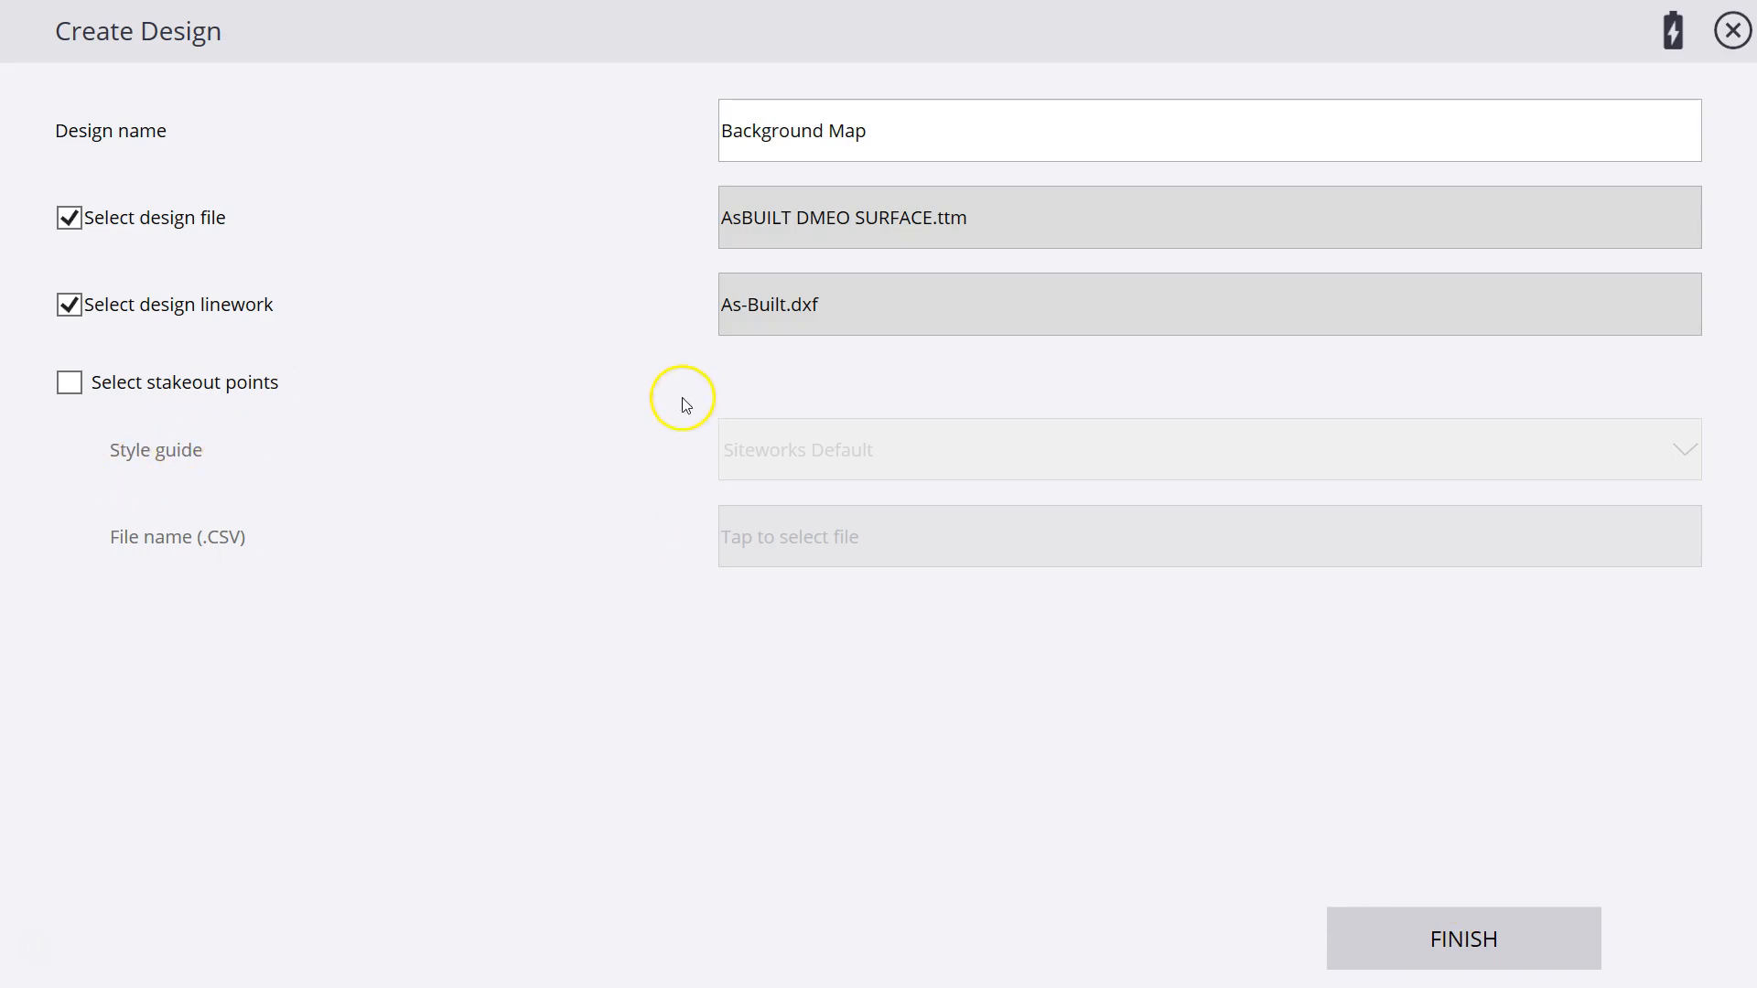
# Finish creating the Background Map design and open the Carris-Asbuilt Demo project with it and the AsBuilt demo Worksmanager work order.
pyautogui.click(1439, 955)
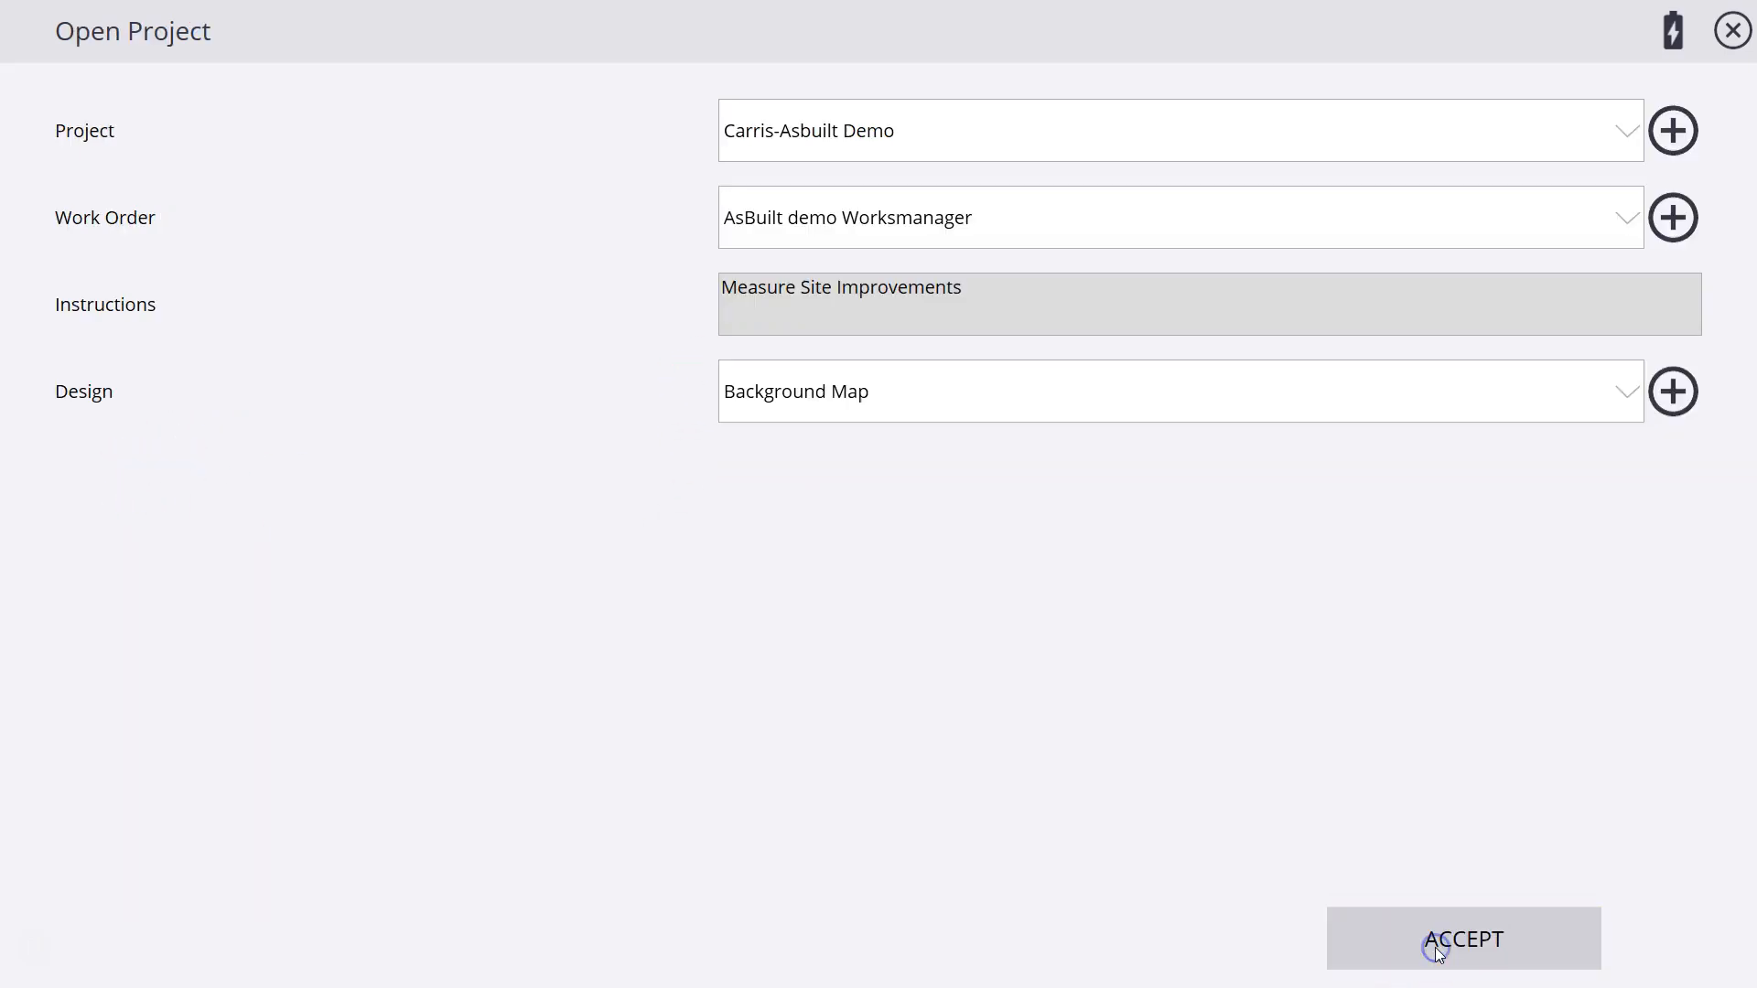
pyautogui.click(1467, 943)
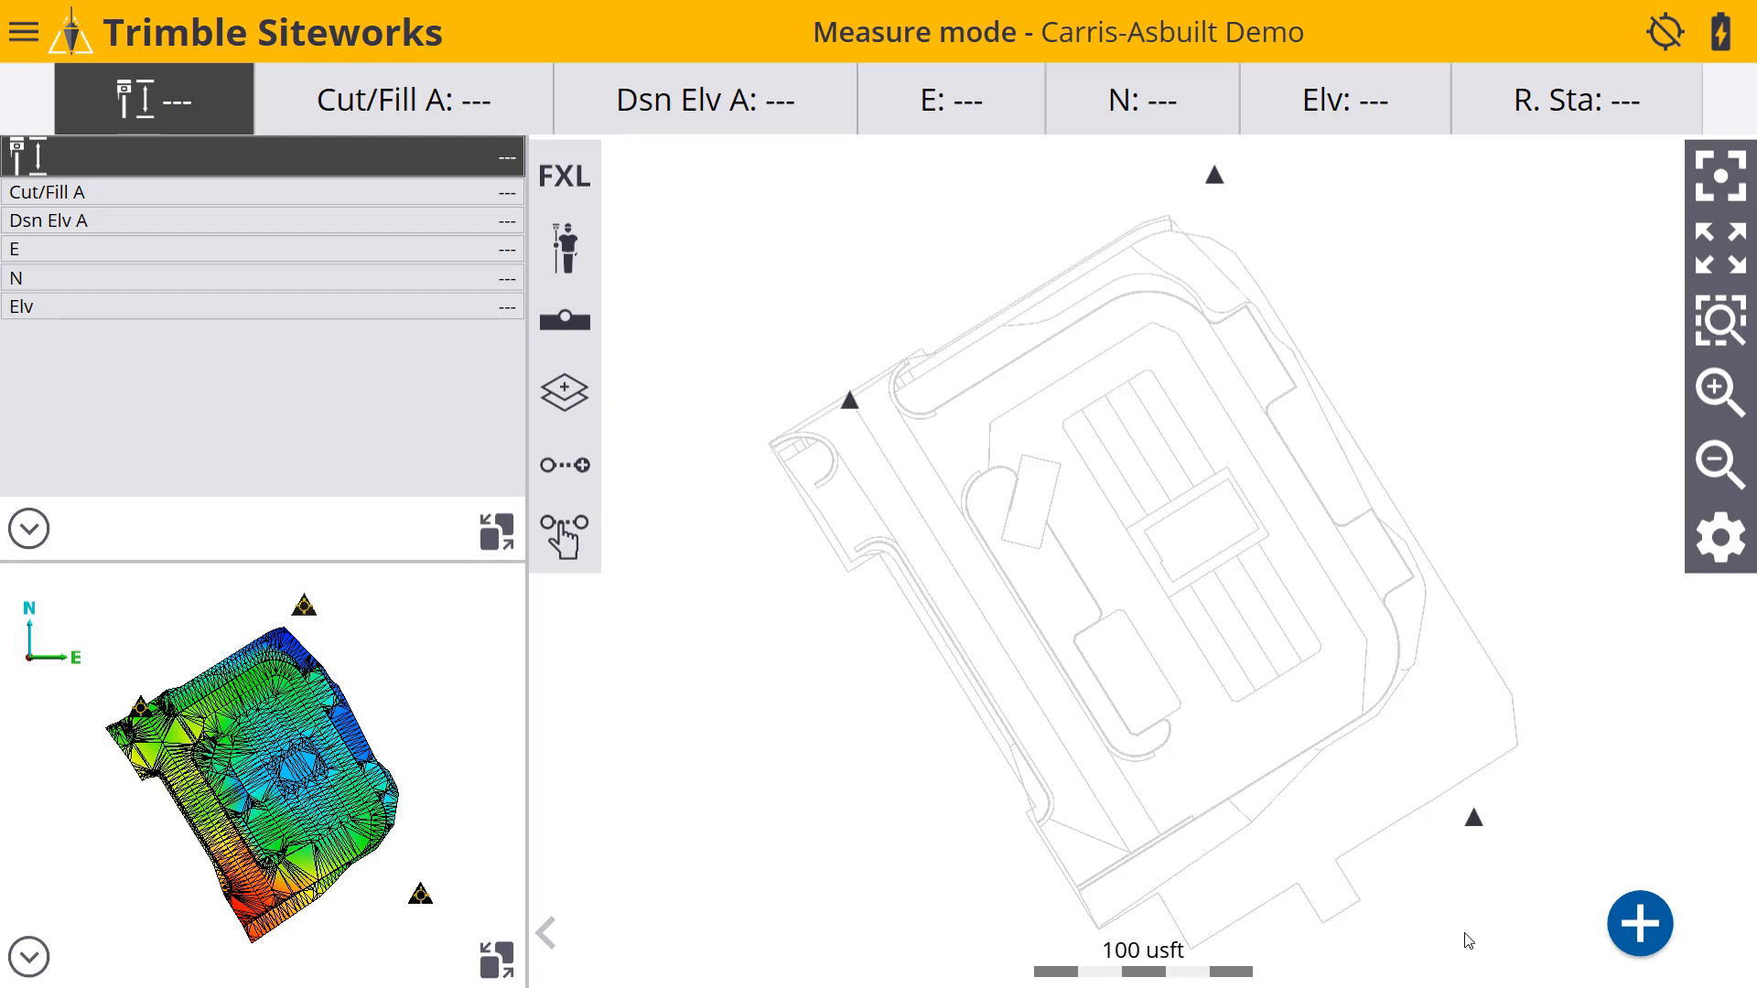
pyautogui.click(1450, 914)
# Show the FXL feature code shortcuts beside the map.
pyautogui.click(573, 176)
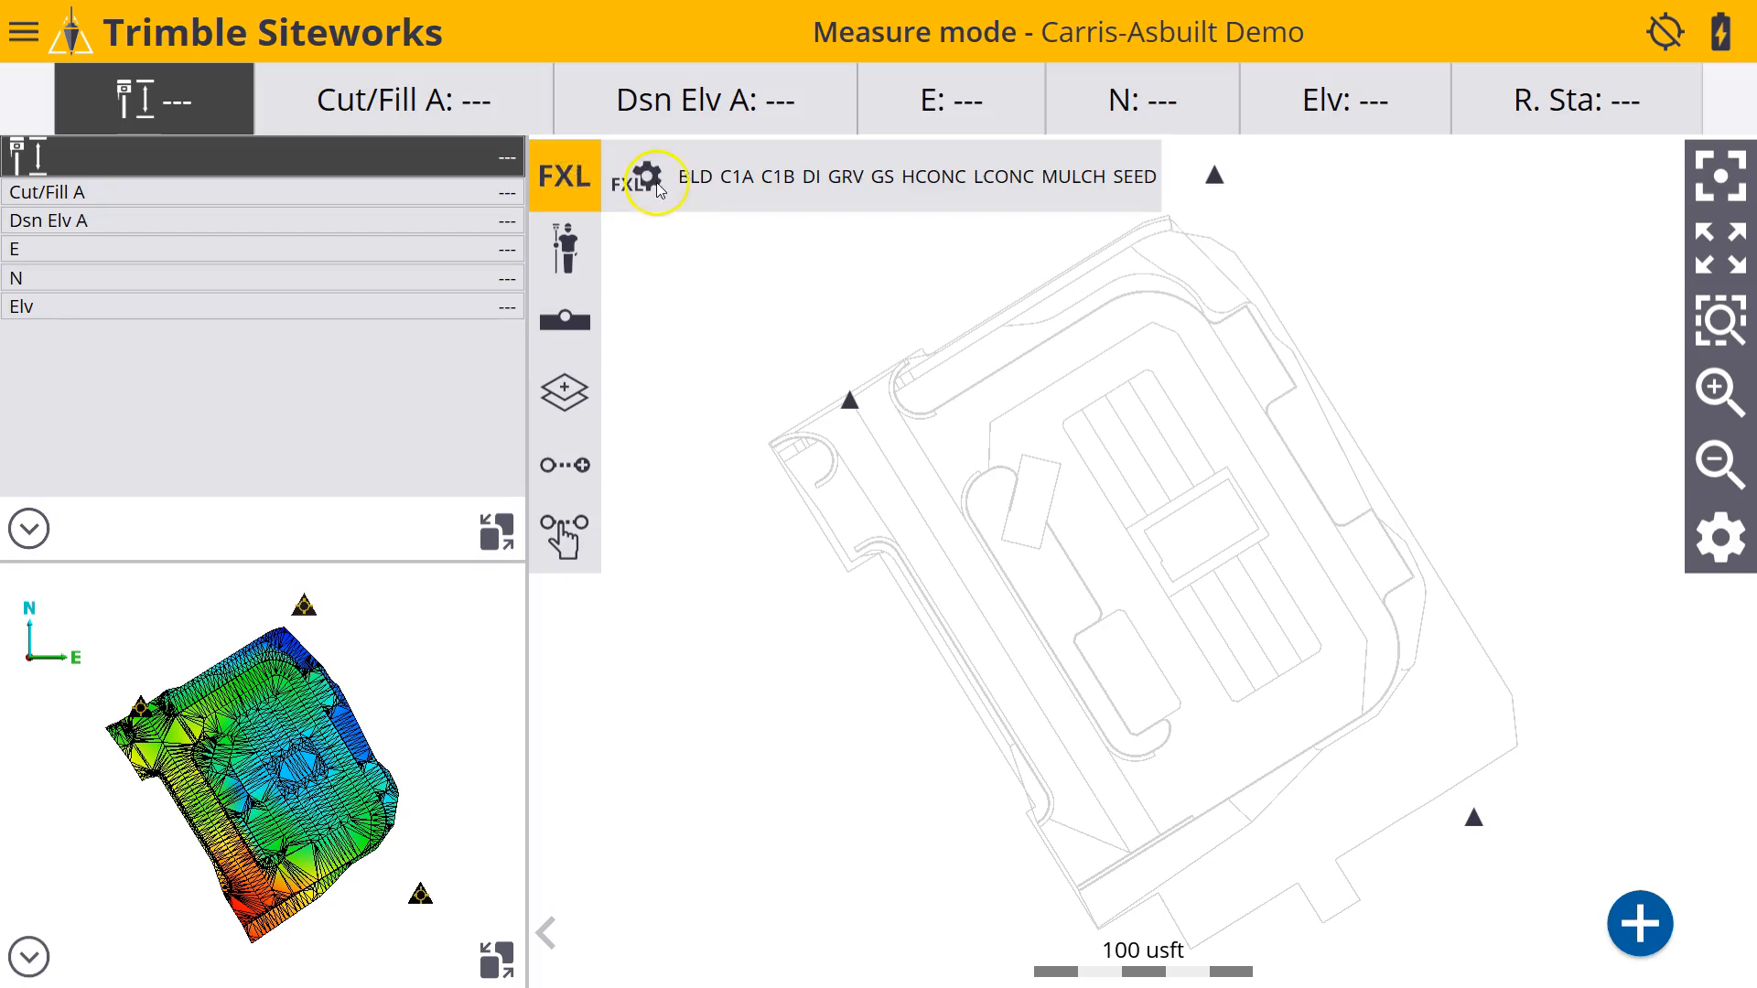